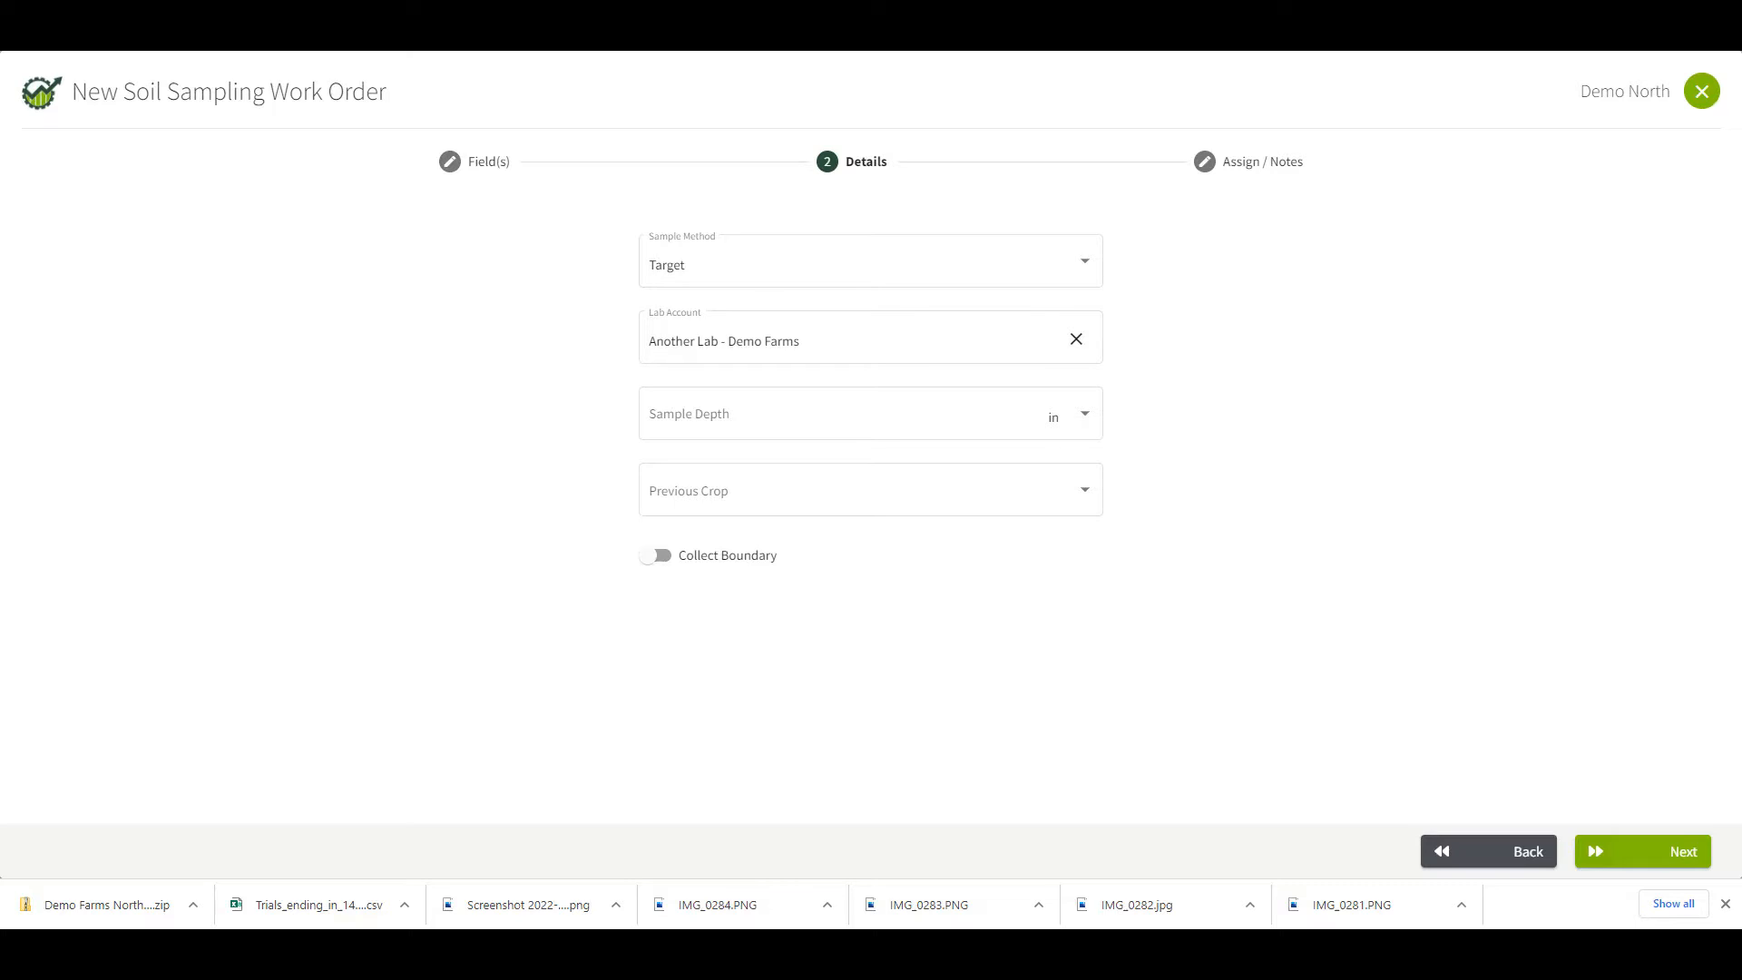
# Assign the new Target soil sampling work order to the sampler with initials JS, leaving the notes empty, and save it
pyautogui.click(1643, 852)
pyautogui.click(870, 261)
pyautogui.click(684, 348)
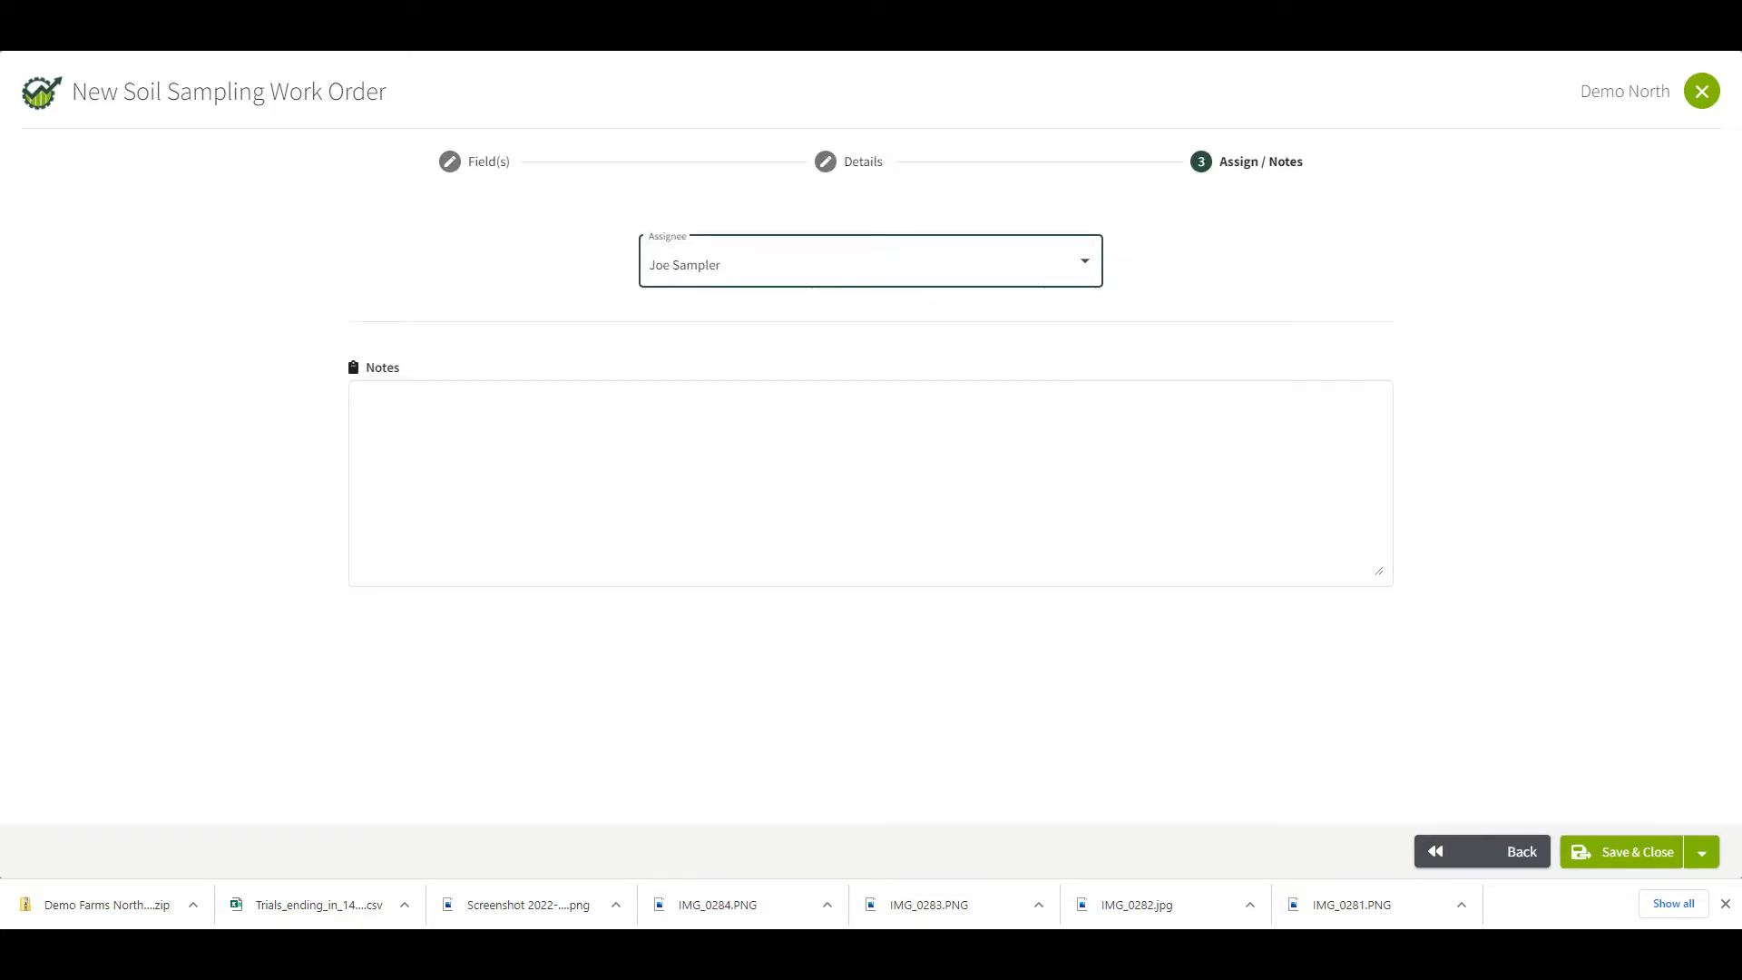
pyautogui.click(1635, 852)
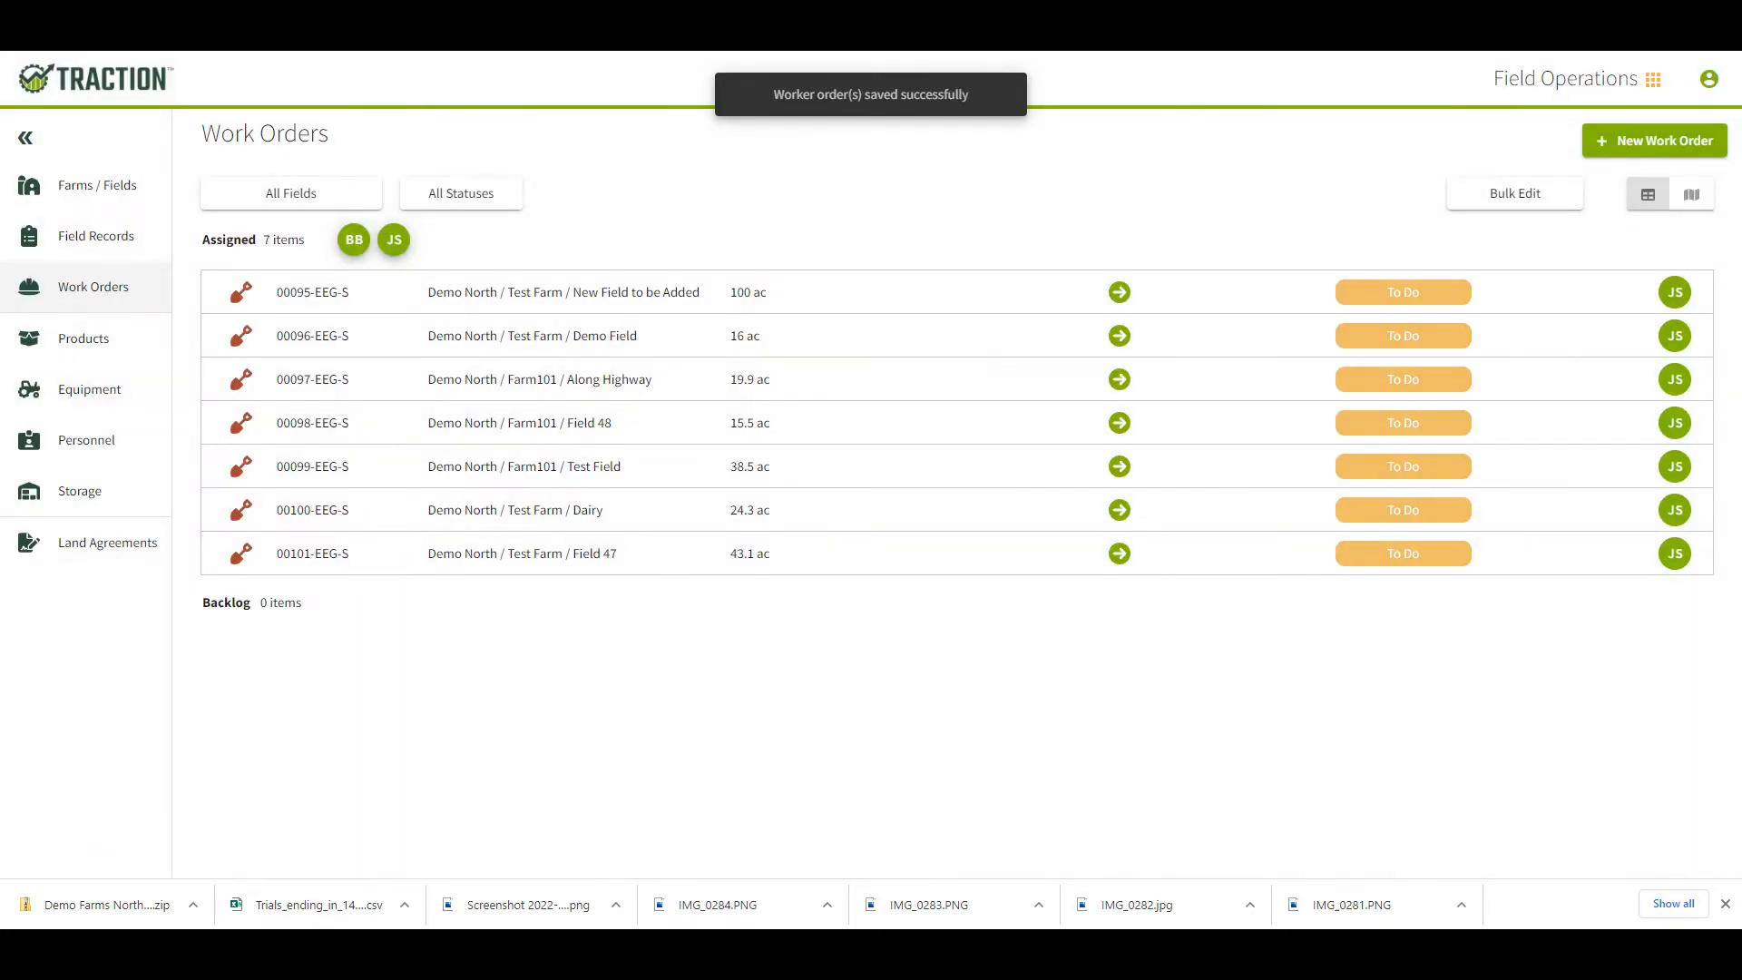
# Open the Test Farm / Field 47 work order for editing
pyautogui.click(937, 553)
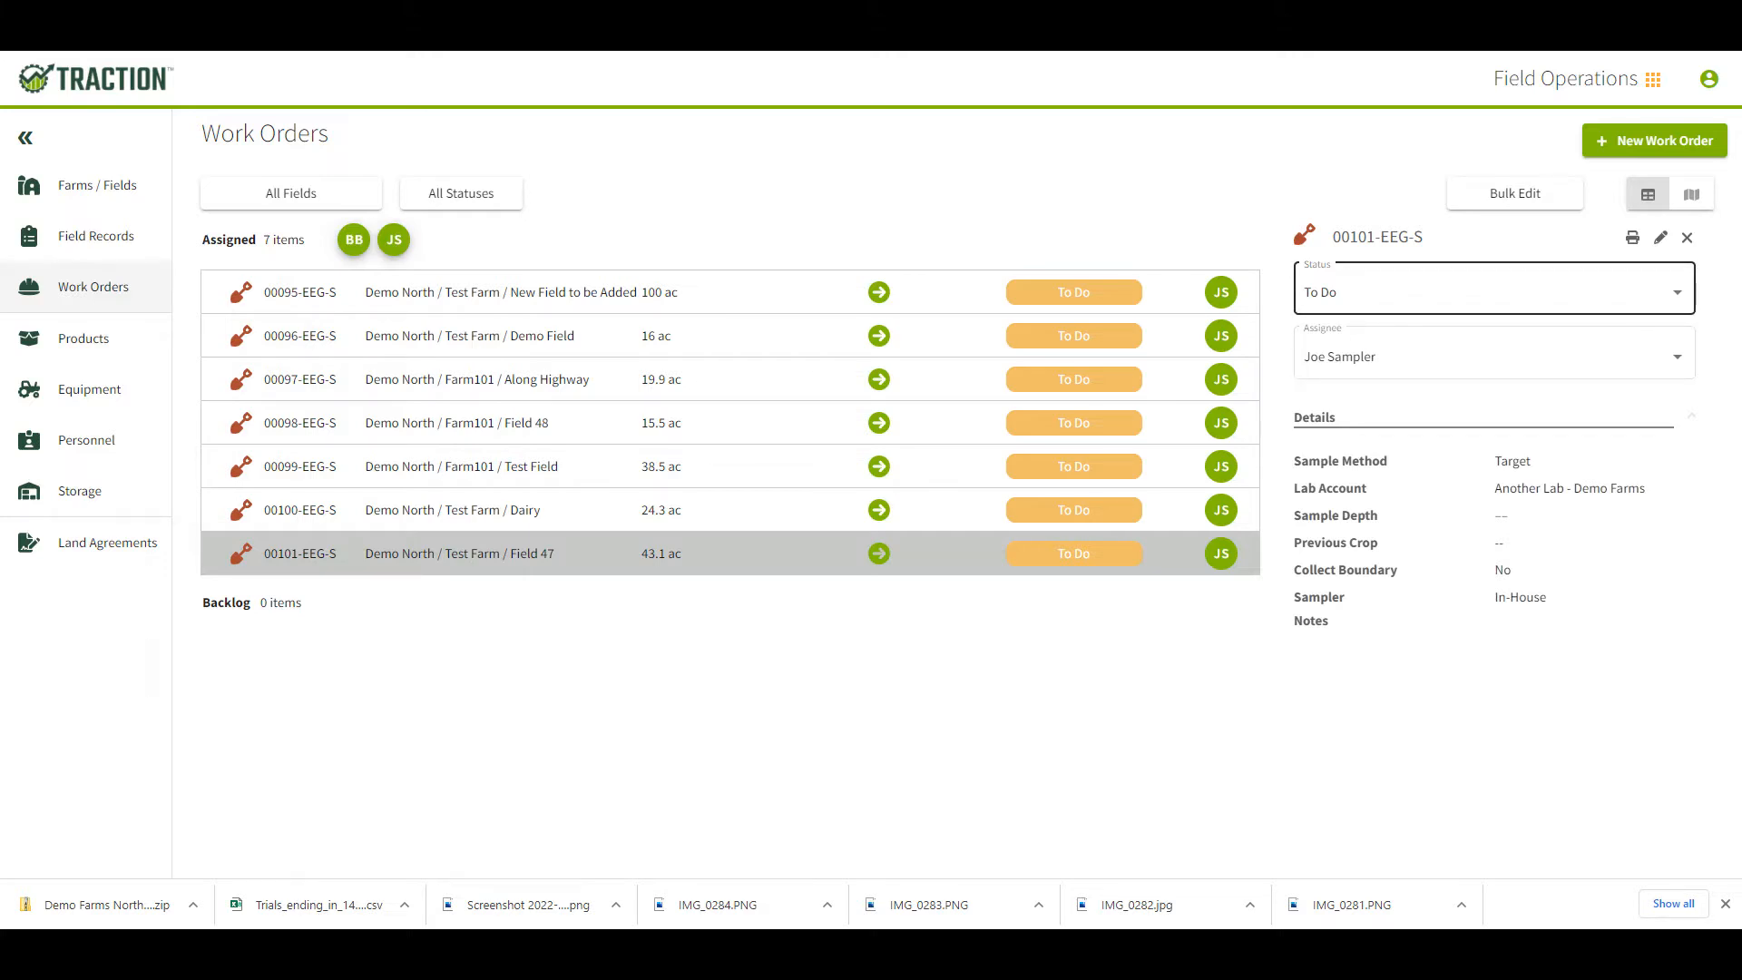
pyautogui.click(1494, 357)
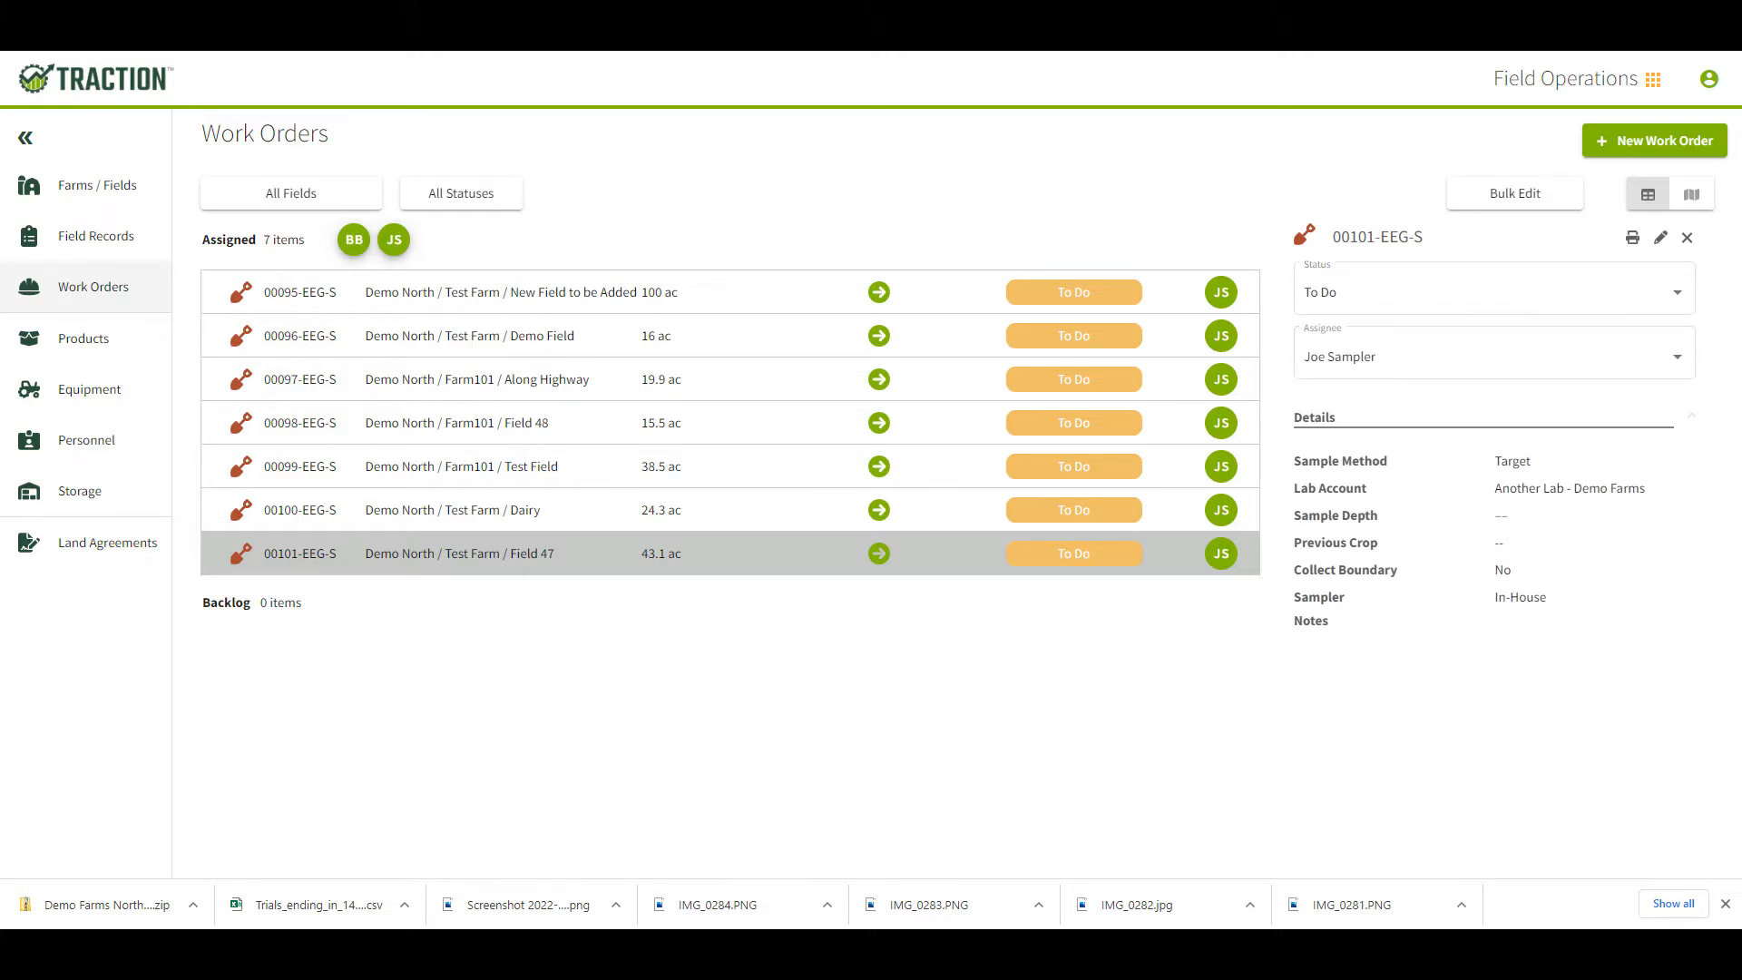
pyautogui.click(1660, 237)
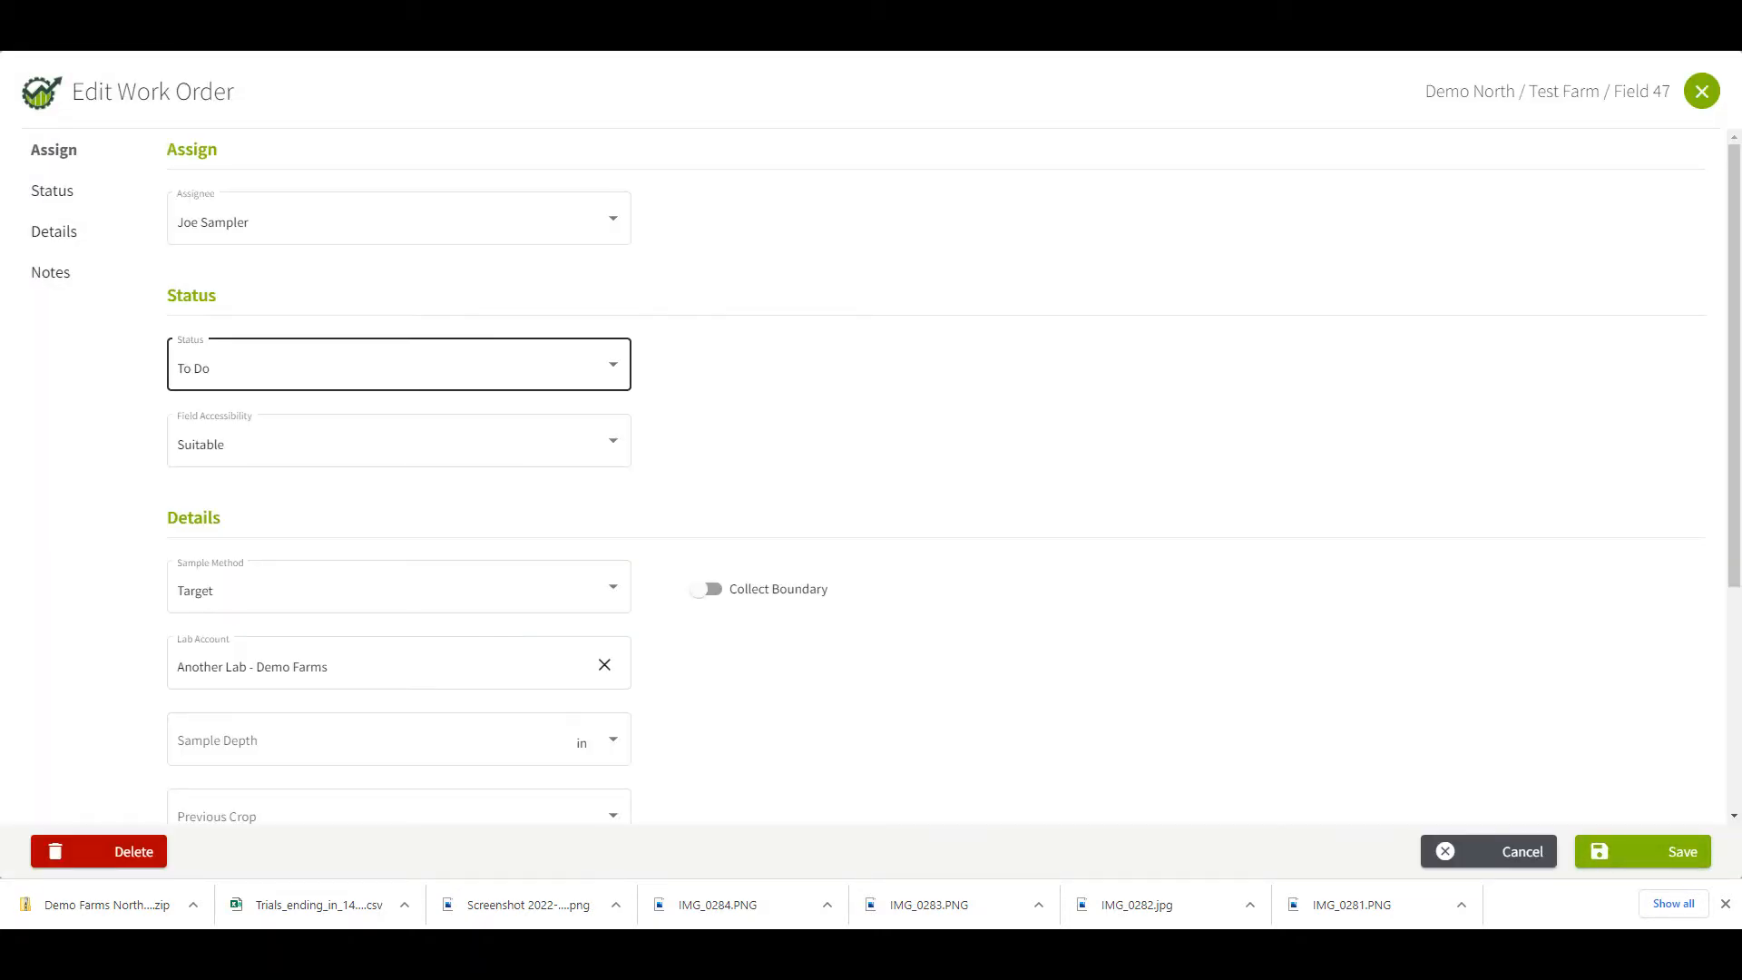
pyautogui.scroll(-2, 870, 472)
pyautogui.scroll(2, 399, 454)
# Set the Field 47 work order's status to On Hold and its field accessibility to Not Suitable
pyautogui.click(399, 369)
pyautogui.press('Down')
pyautogui.press('Down')
pyautogui.press('Return')
pyautogui.press('Tab')
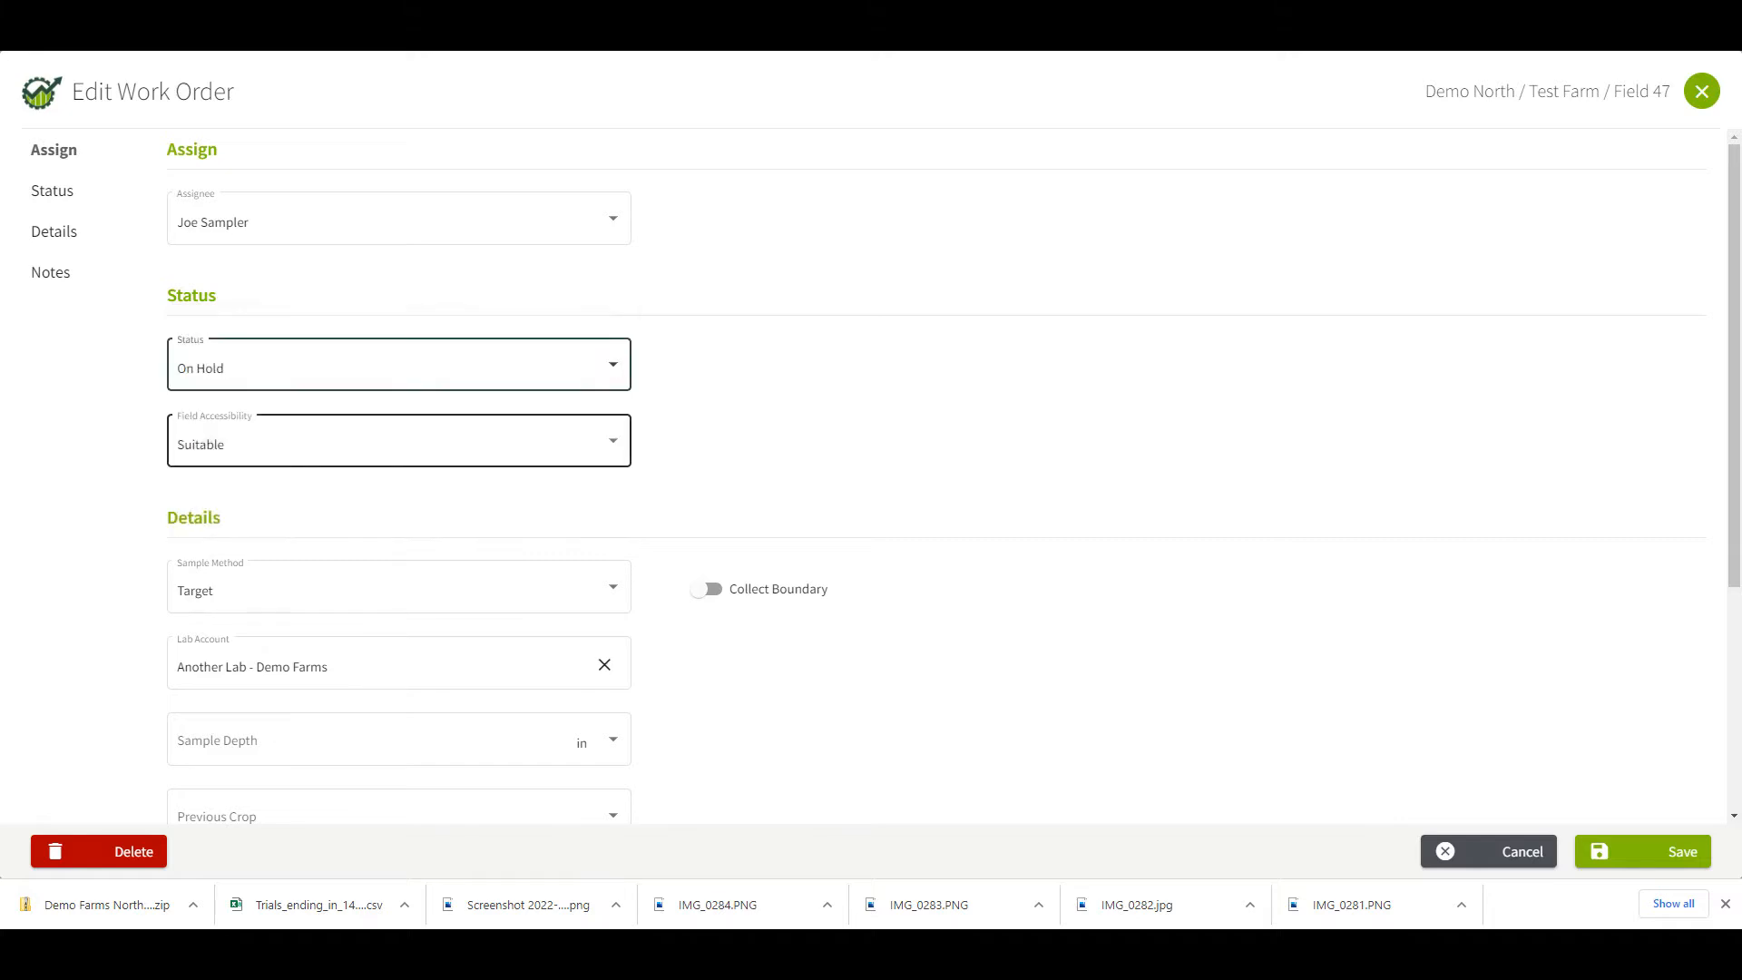
pyautogui.press('space')
pyautogui.press('Down')
pyautogui.press('Return')
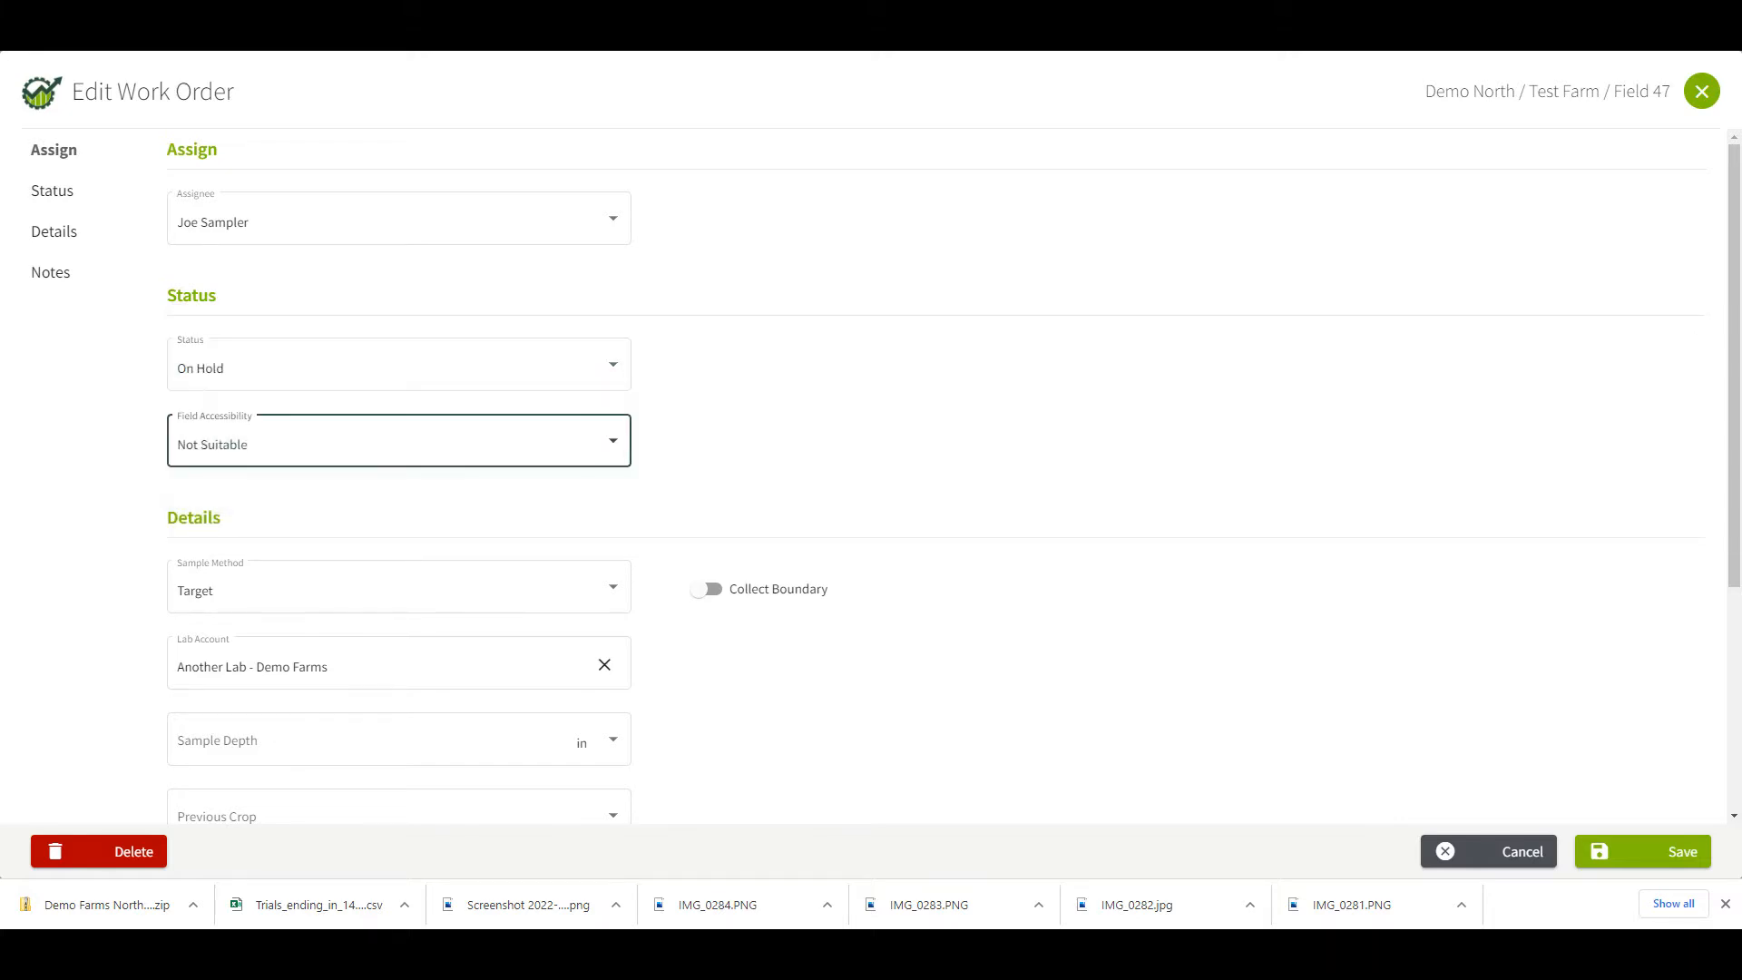
# Add the note "Grower called on 4/4 to say that this field is not ready for sampling check suitability before proceeding." and save the work order
pyautogui.scroll(-4, 871, 472)
pyautogui.click(177, 619)
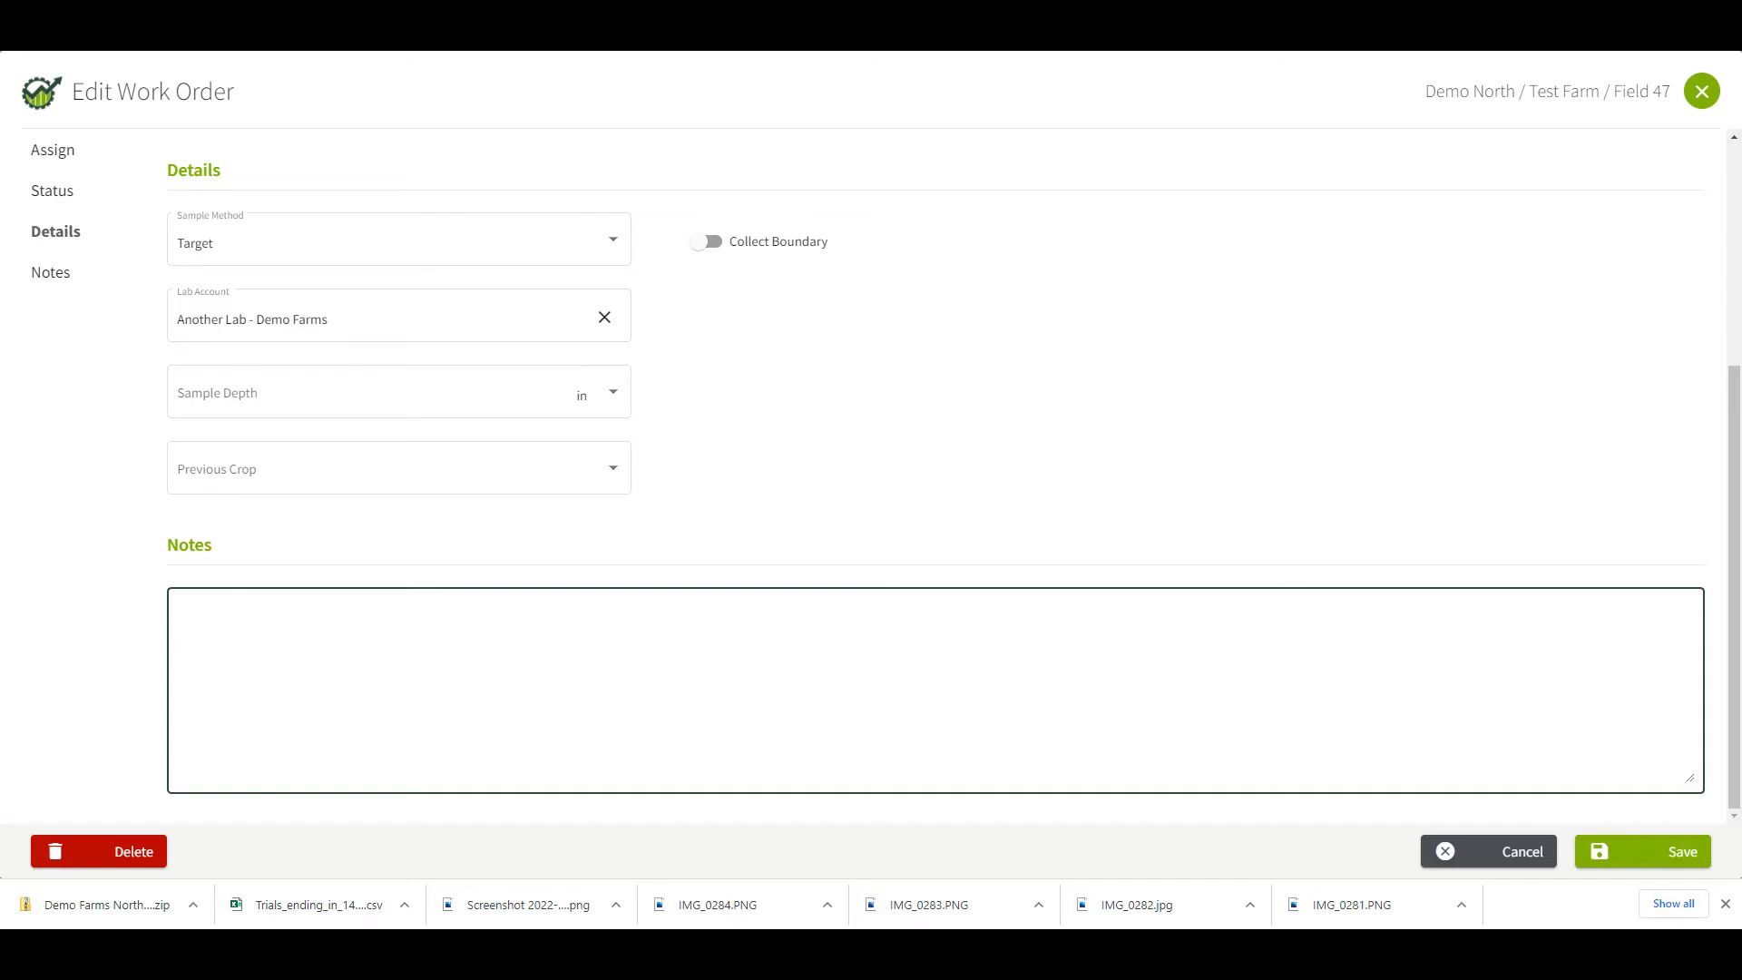
pyautogui.write('Grower called on 4/4 to say that this field is')
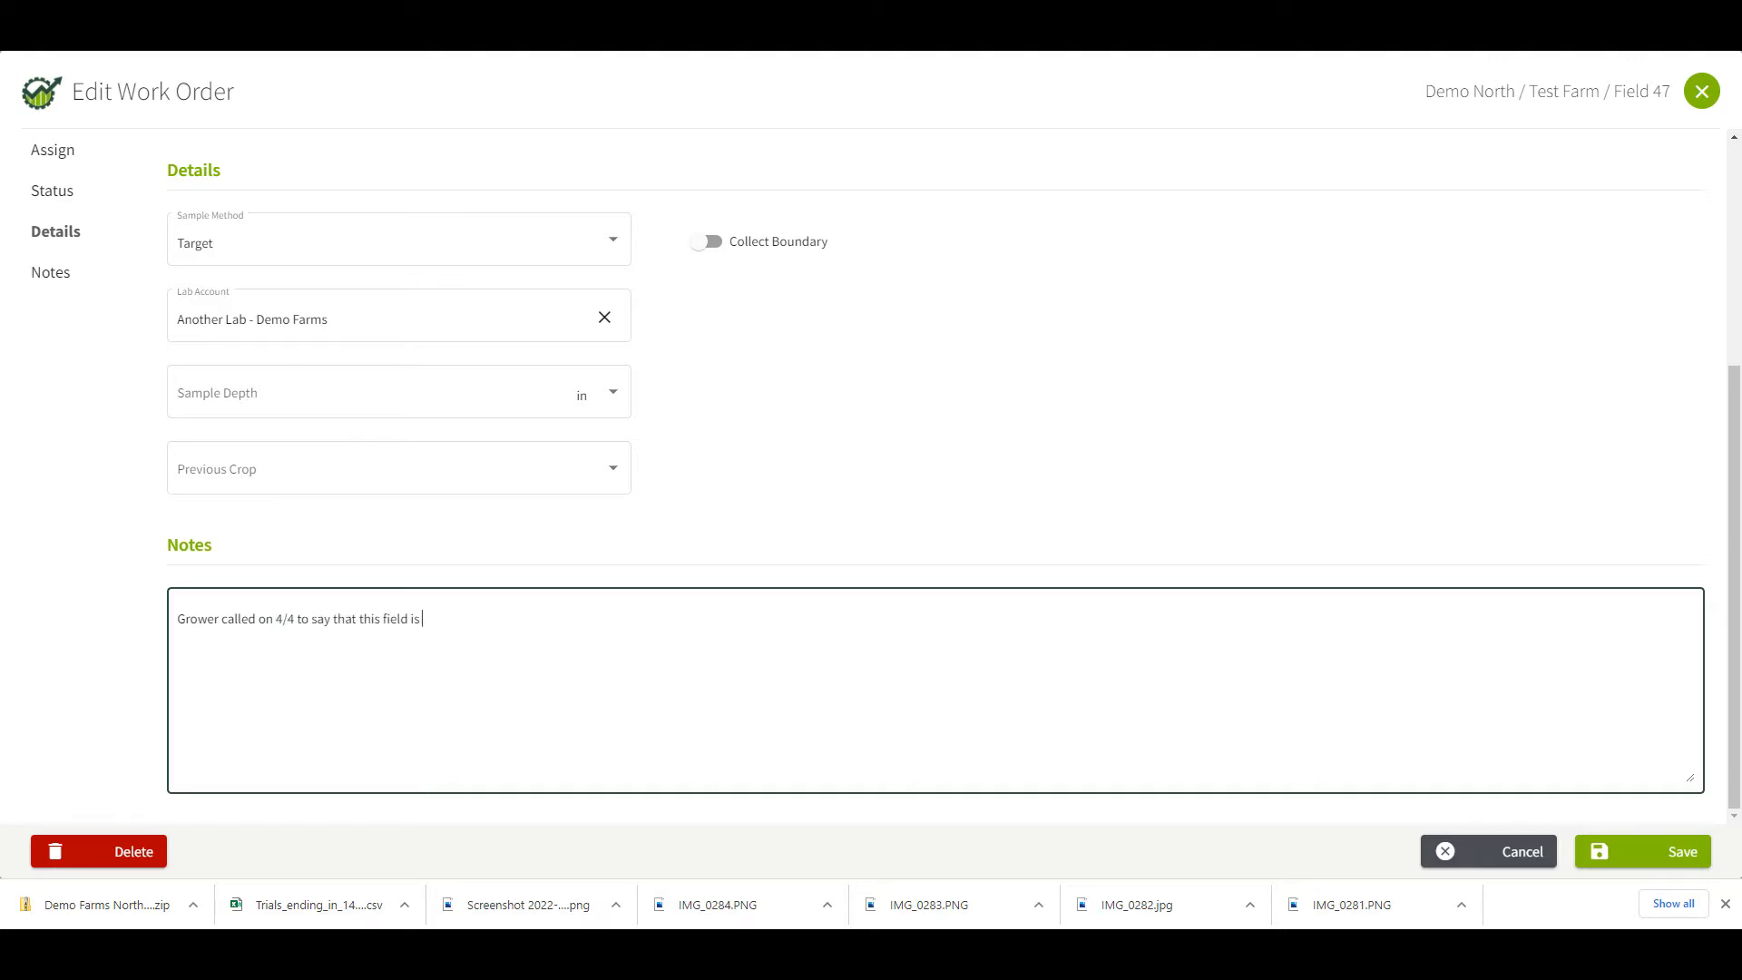
pyautogui.write(' not ready for sampling check suitability before proceeding.')
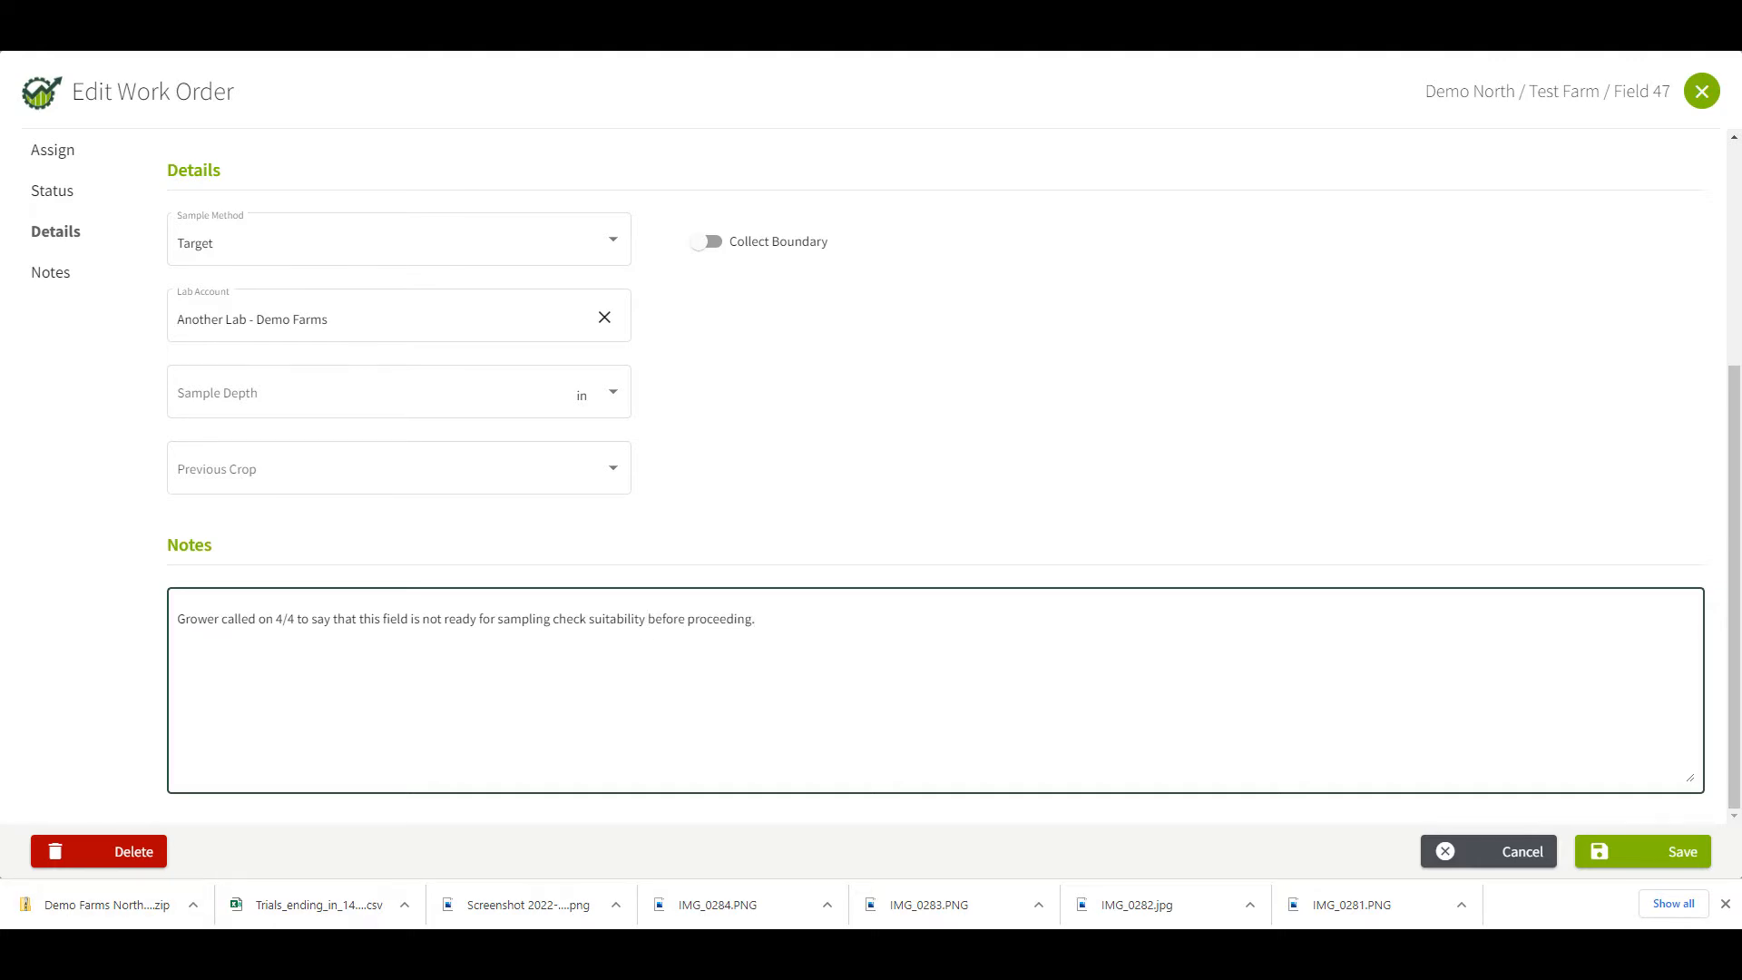
pyautogui.click(1643, 851)
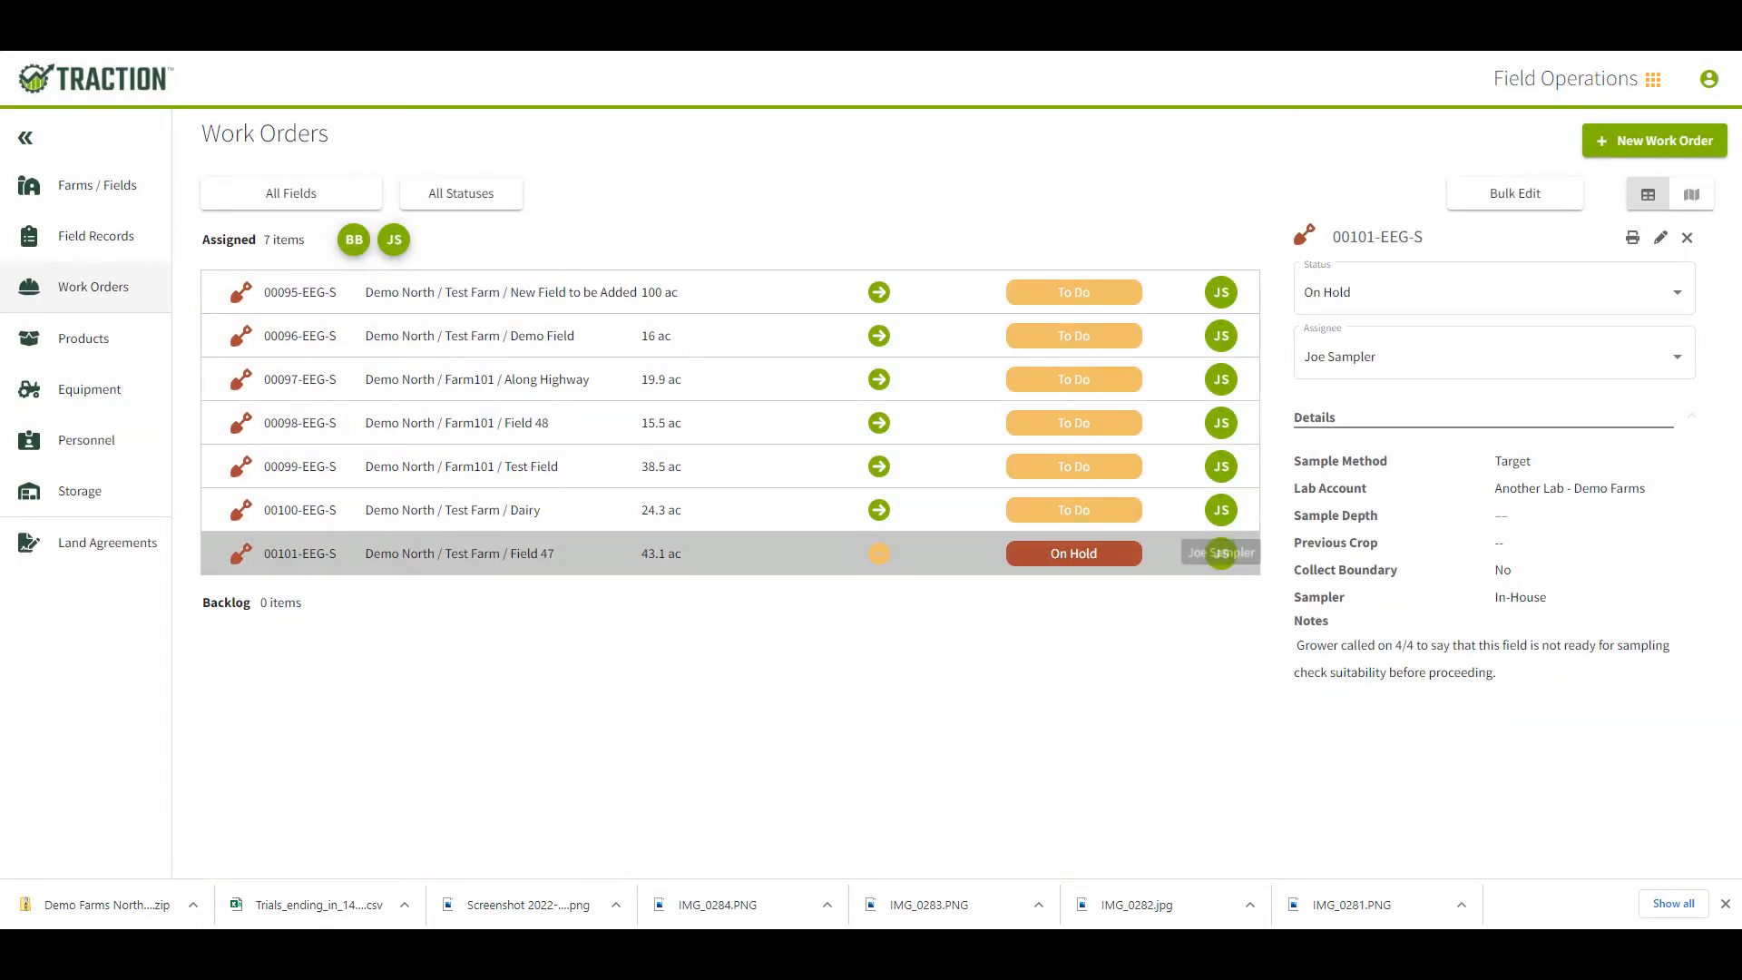
# Set the Dairy work order's status to On Hold and the Farm101 / Test Field work order's status to Completed
pyautogui.click(1170, 510)
pyautogui.click(1388, 292)
pyautogui.click(1361, 334)
pyautogui.click(1335, 334)
pyautogui.click(1179, 466)
pyautogui.click(1488, 290)
pyautogui.click(1335, 416)
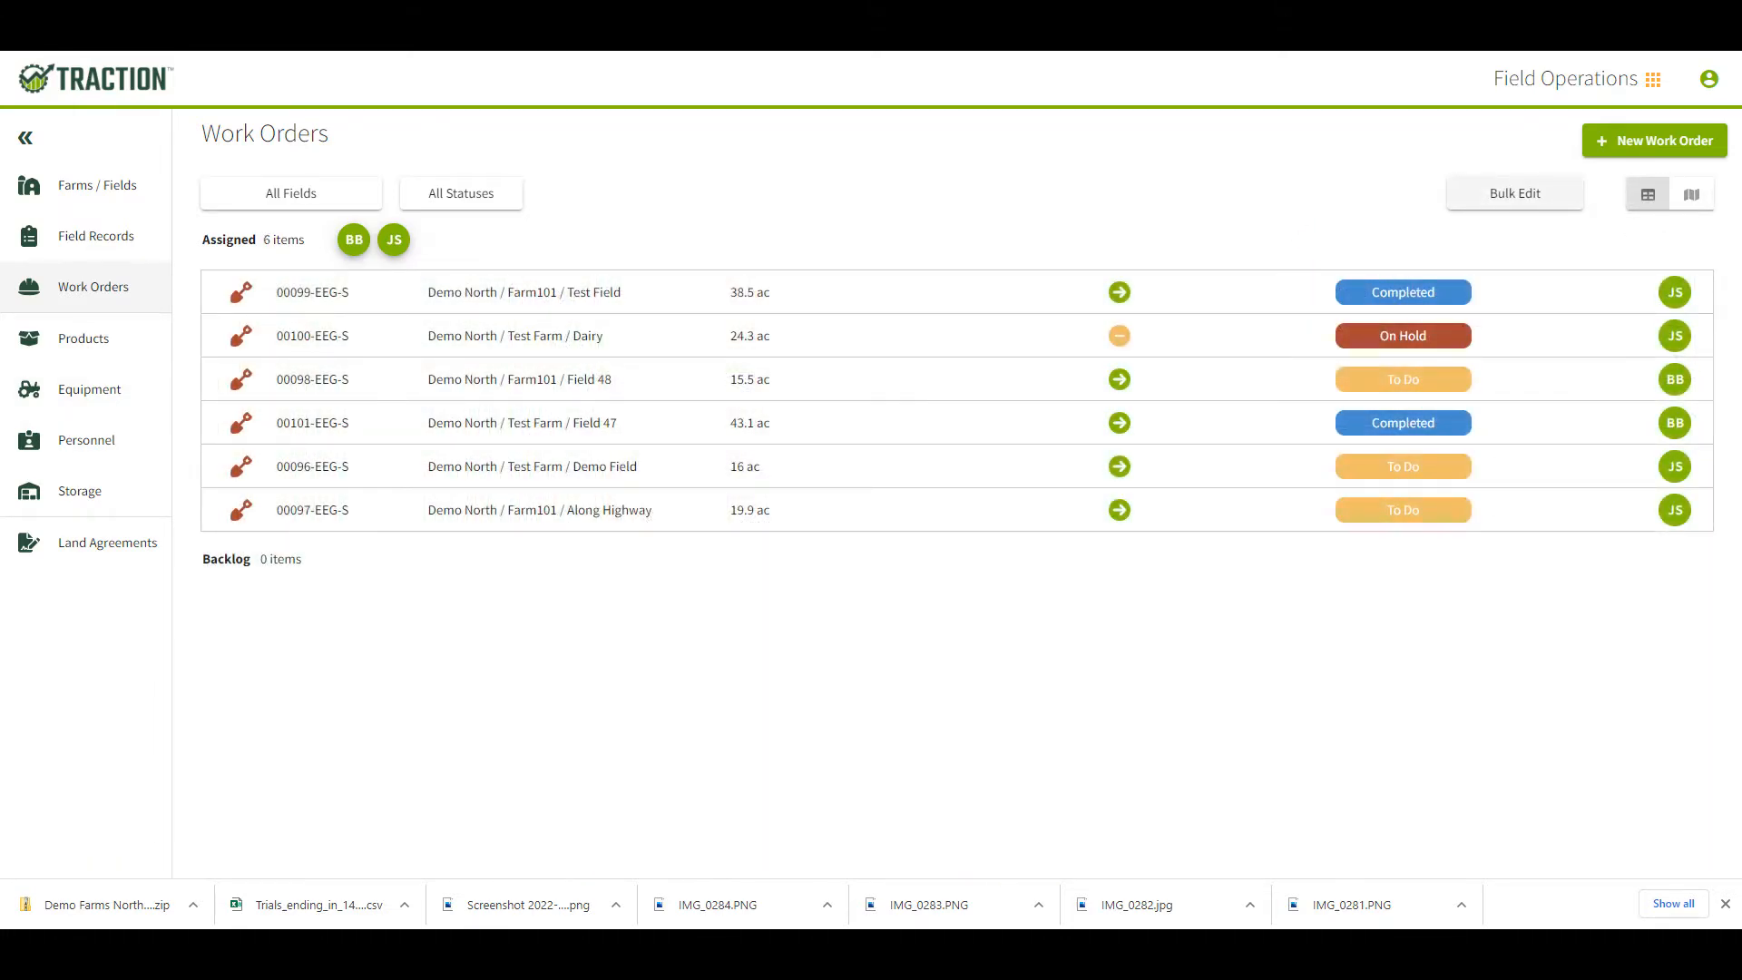
# Bulk close all completed work orders, confirm the closure, and leave bulk editing
pyautogui.click(1514, 193)
pyautogui.click(352, 197)
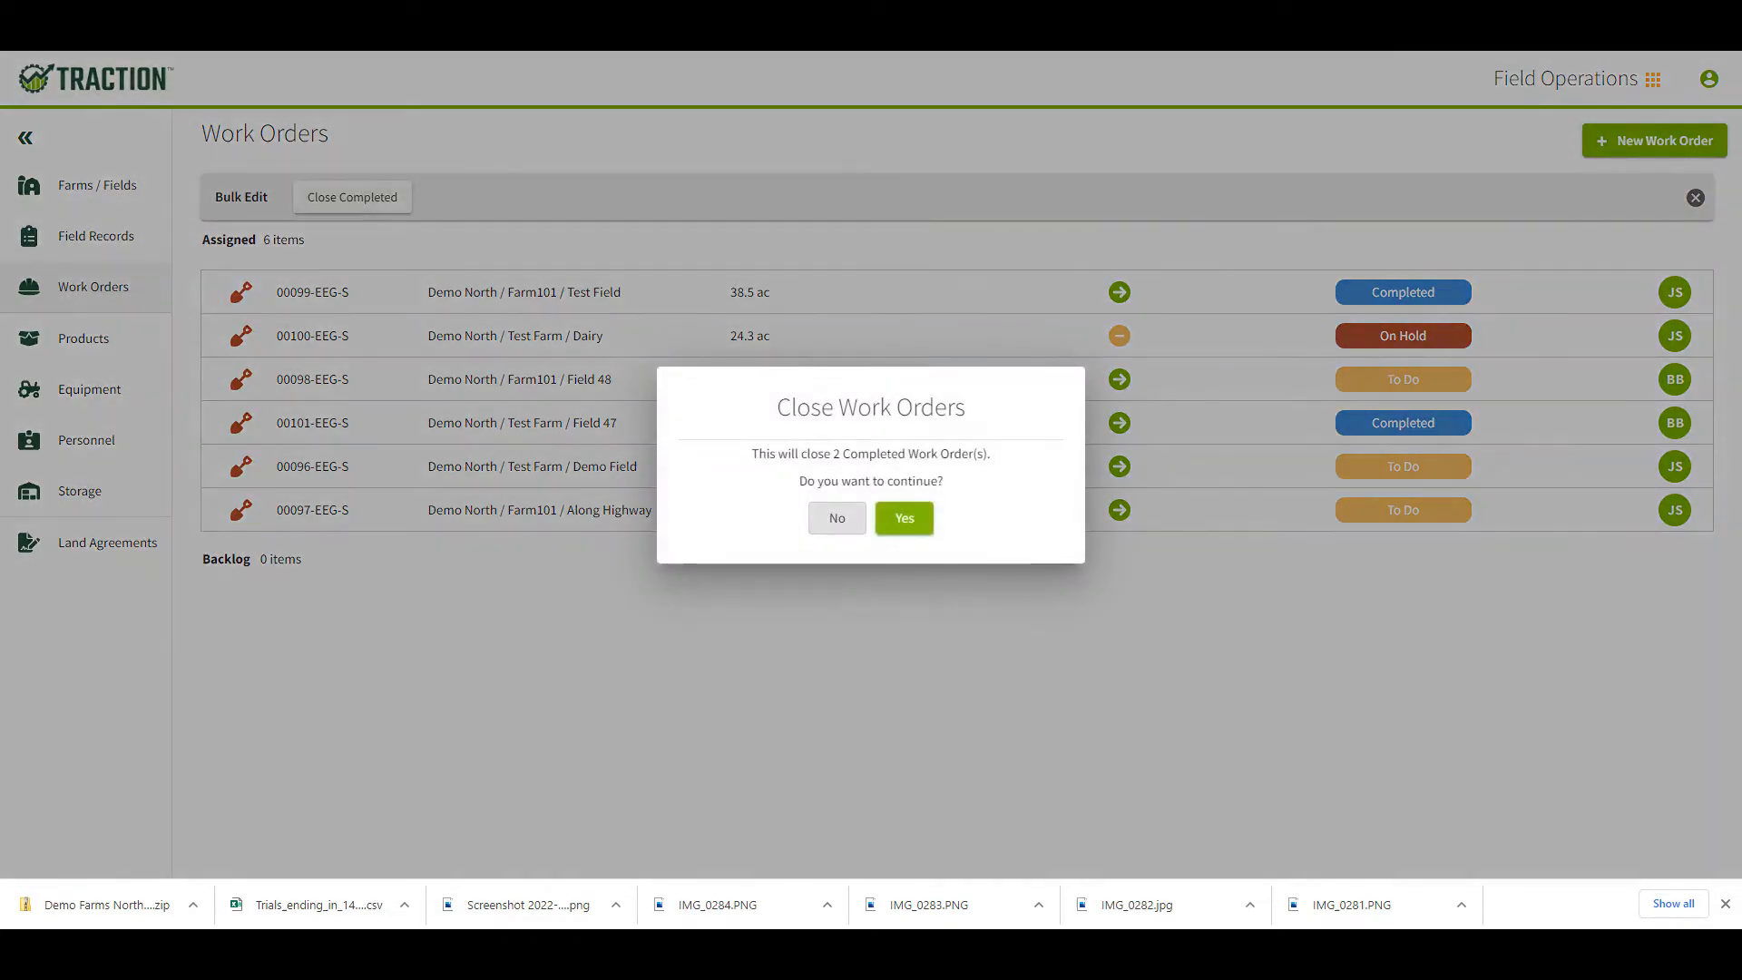
pyautogui.press('Return')
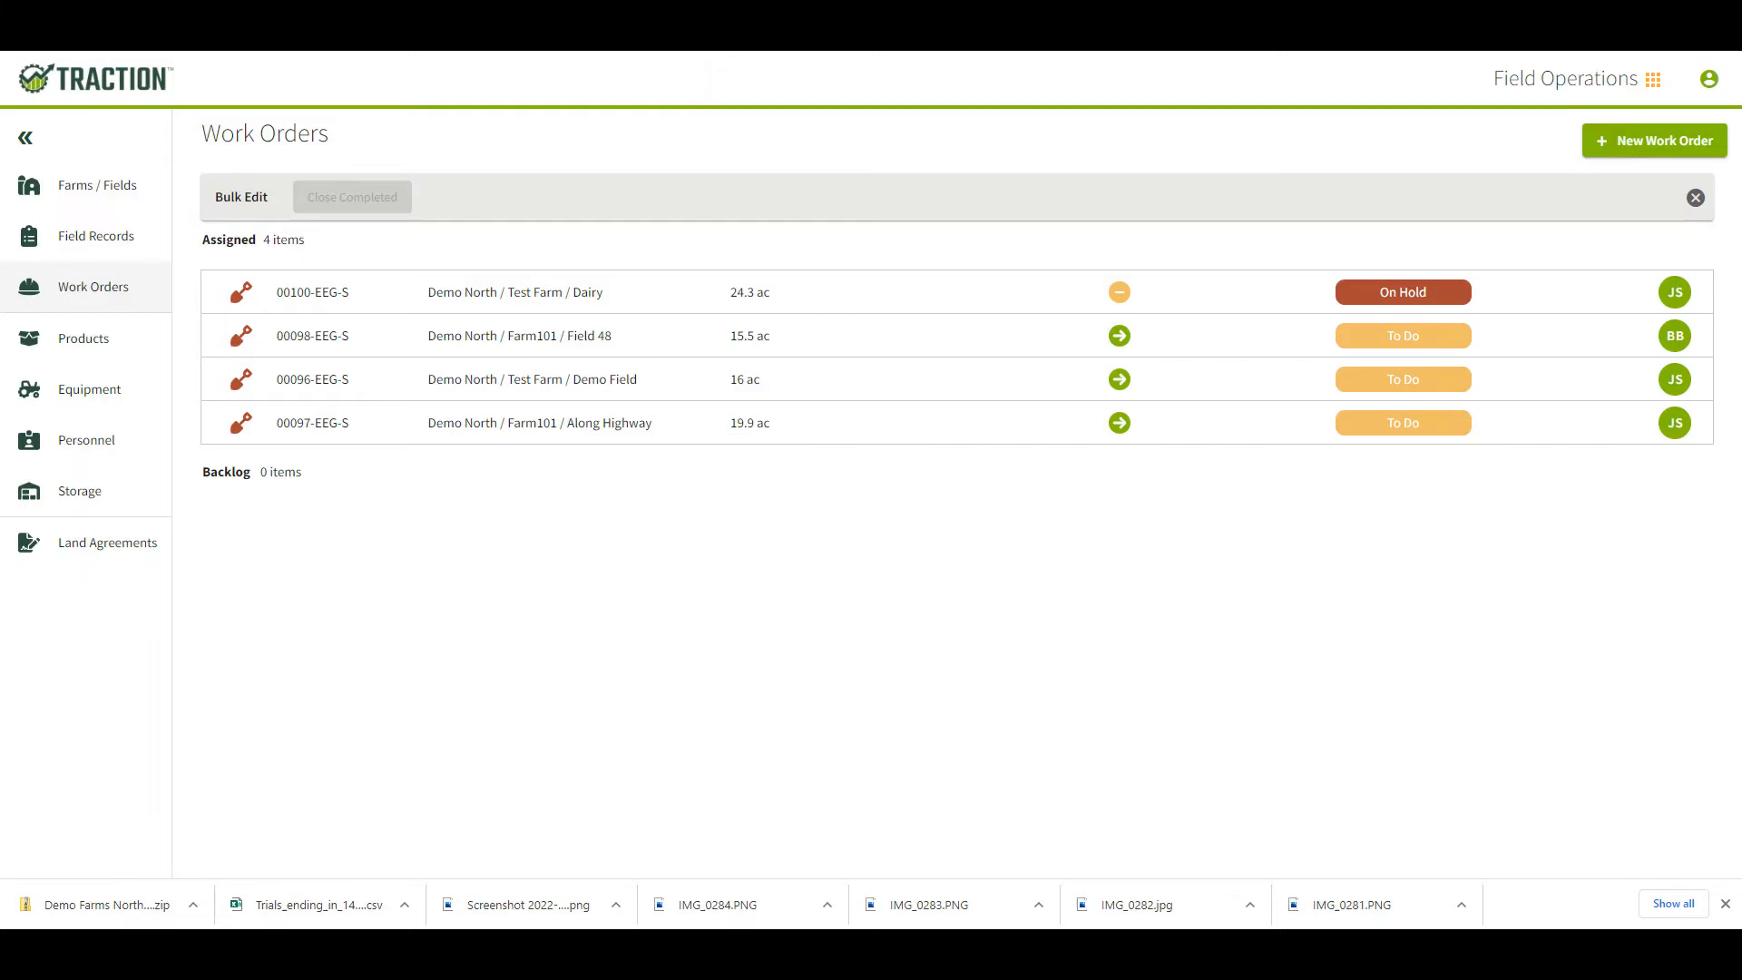
pyautogui.click(1695, 198)
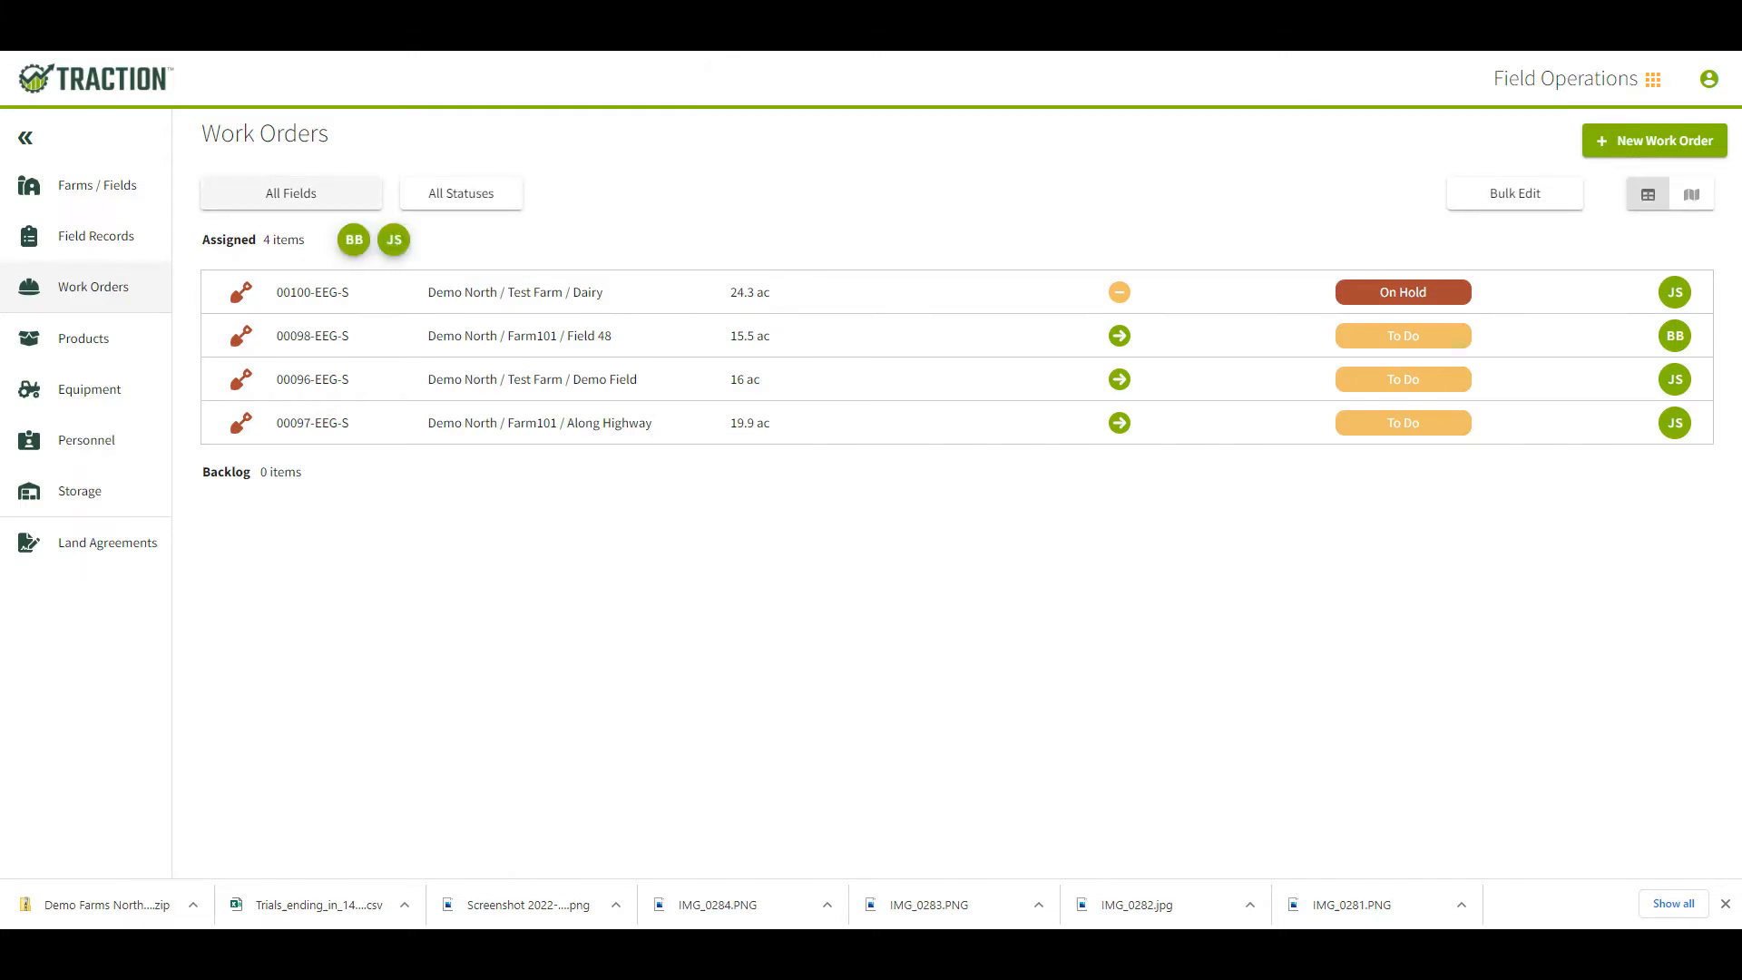
# Filter the work orders to the Closed status to view them, and clear the filter again
pyautogui.click(461, 194)
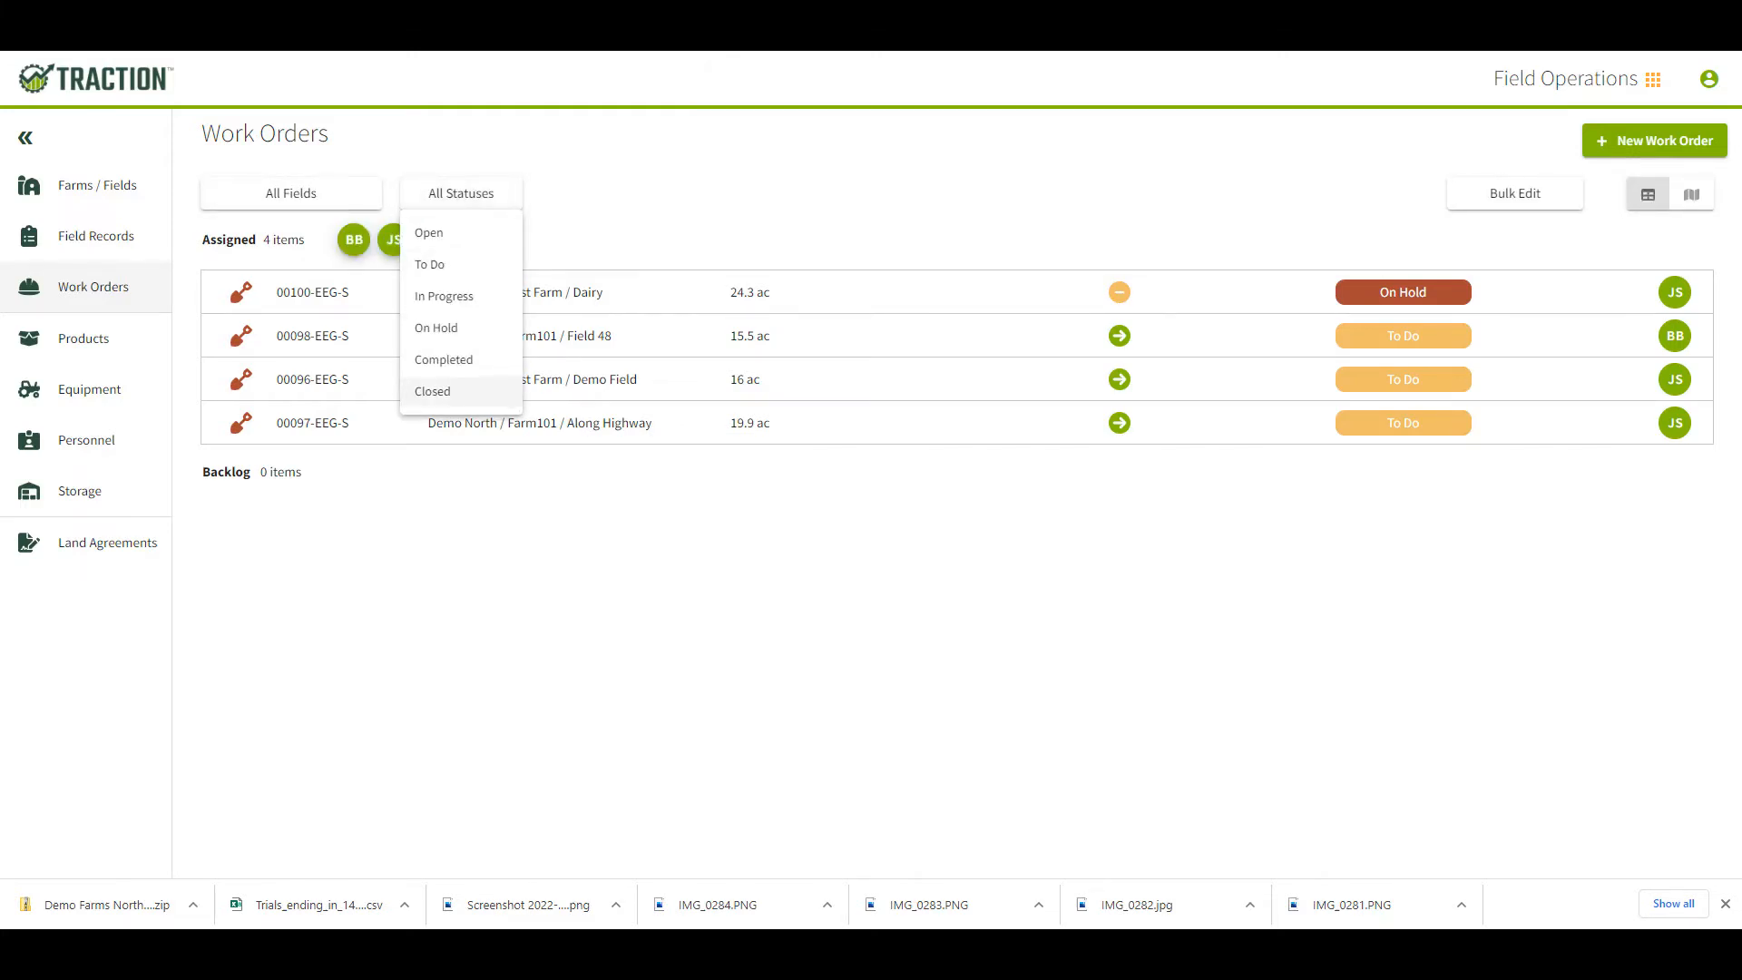
pyautogui.click(433, 391)
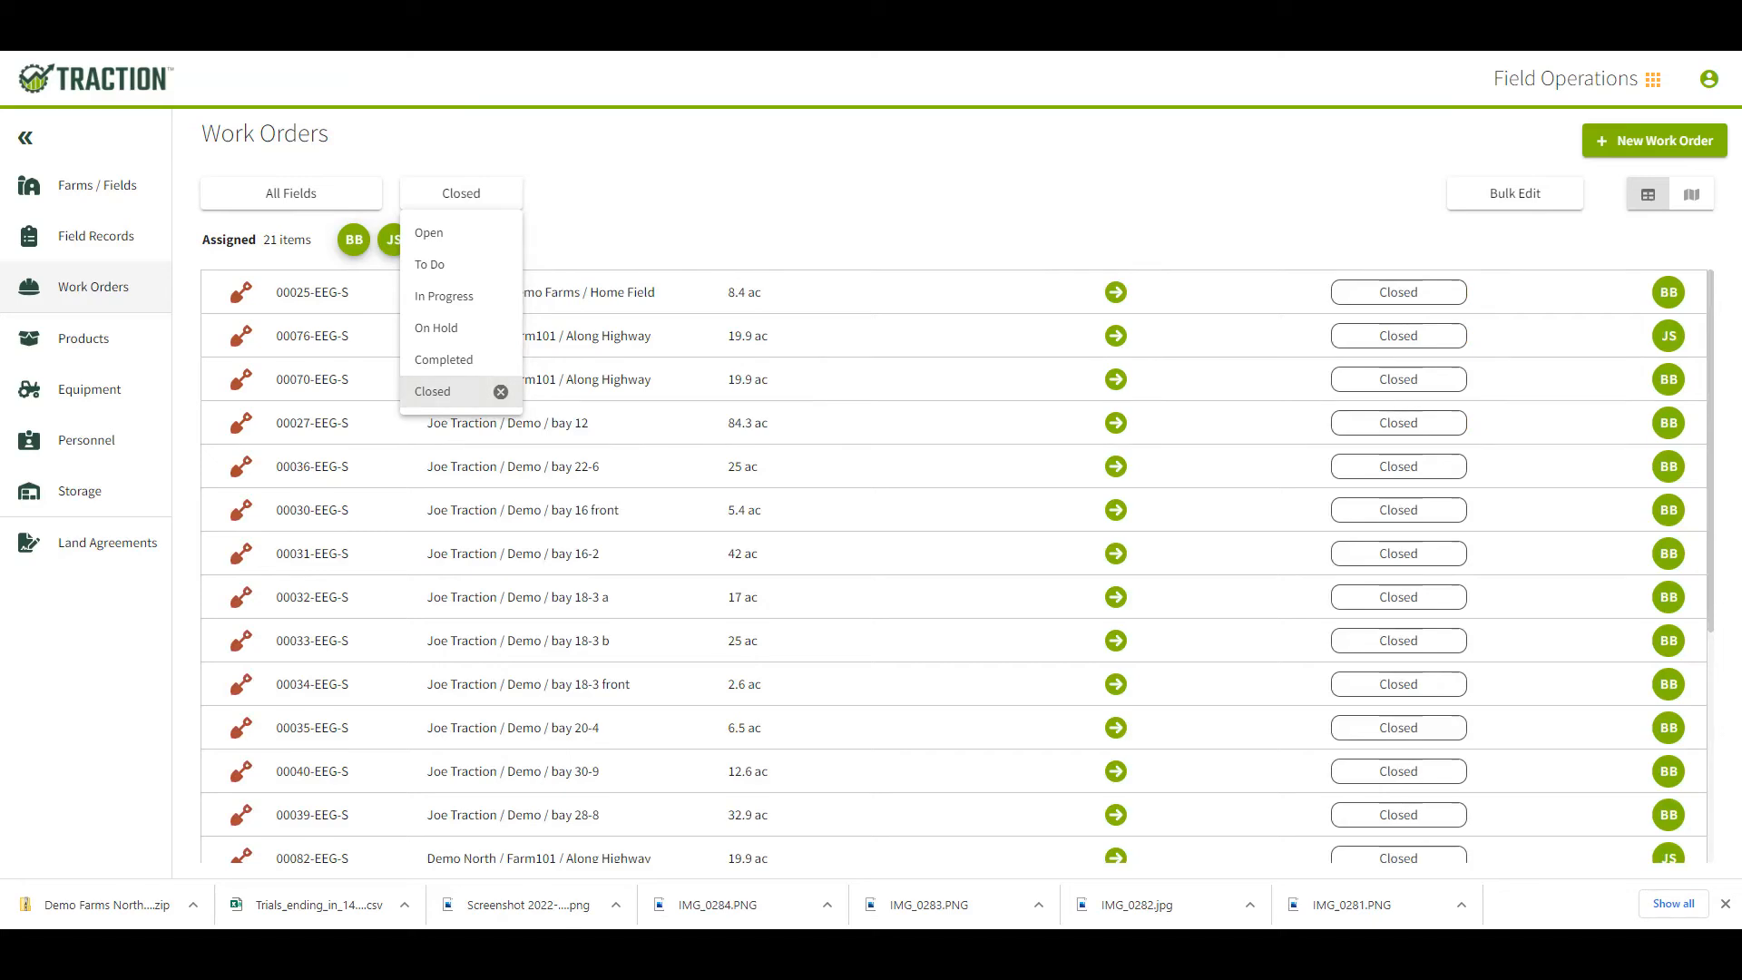
pyautogui.click(500, 391)
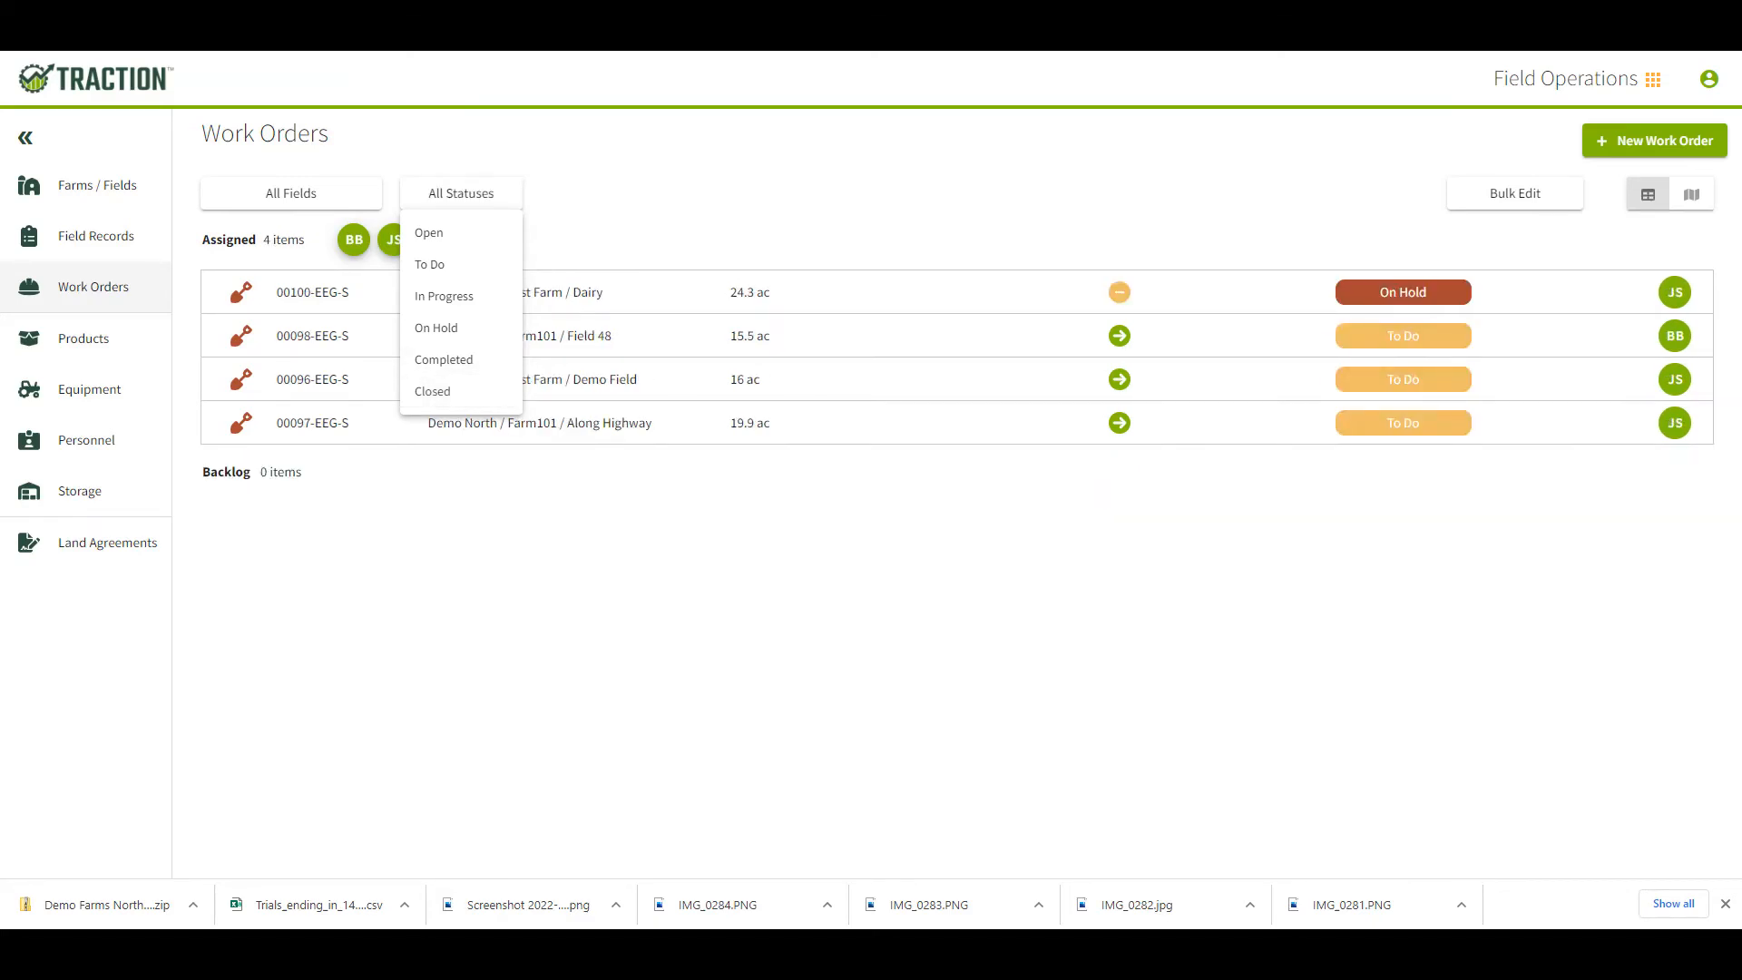
pyautogui.press('Escape')
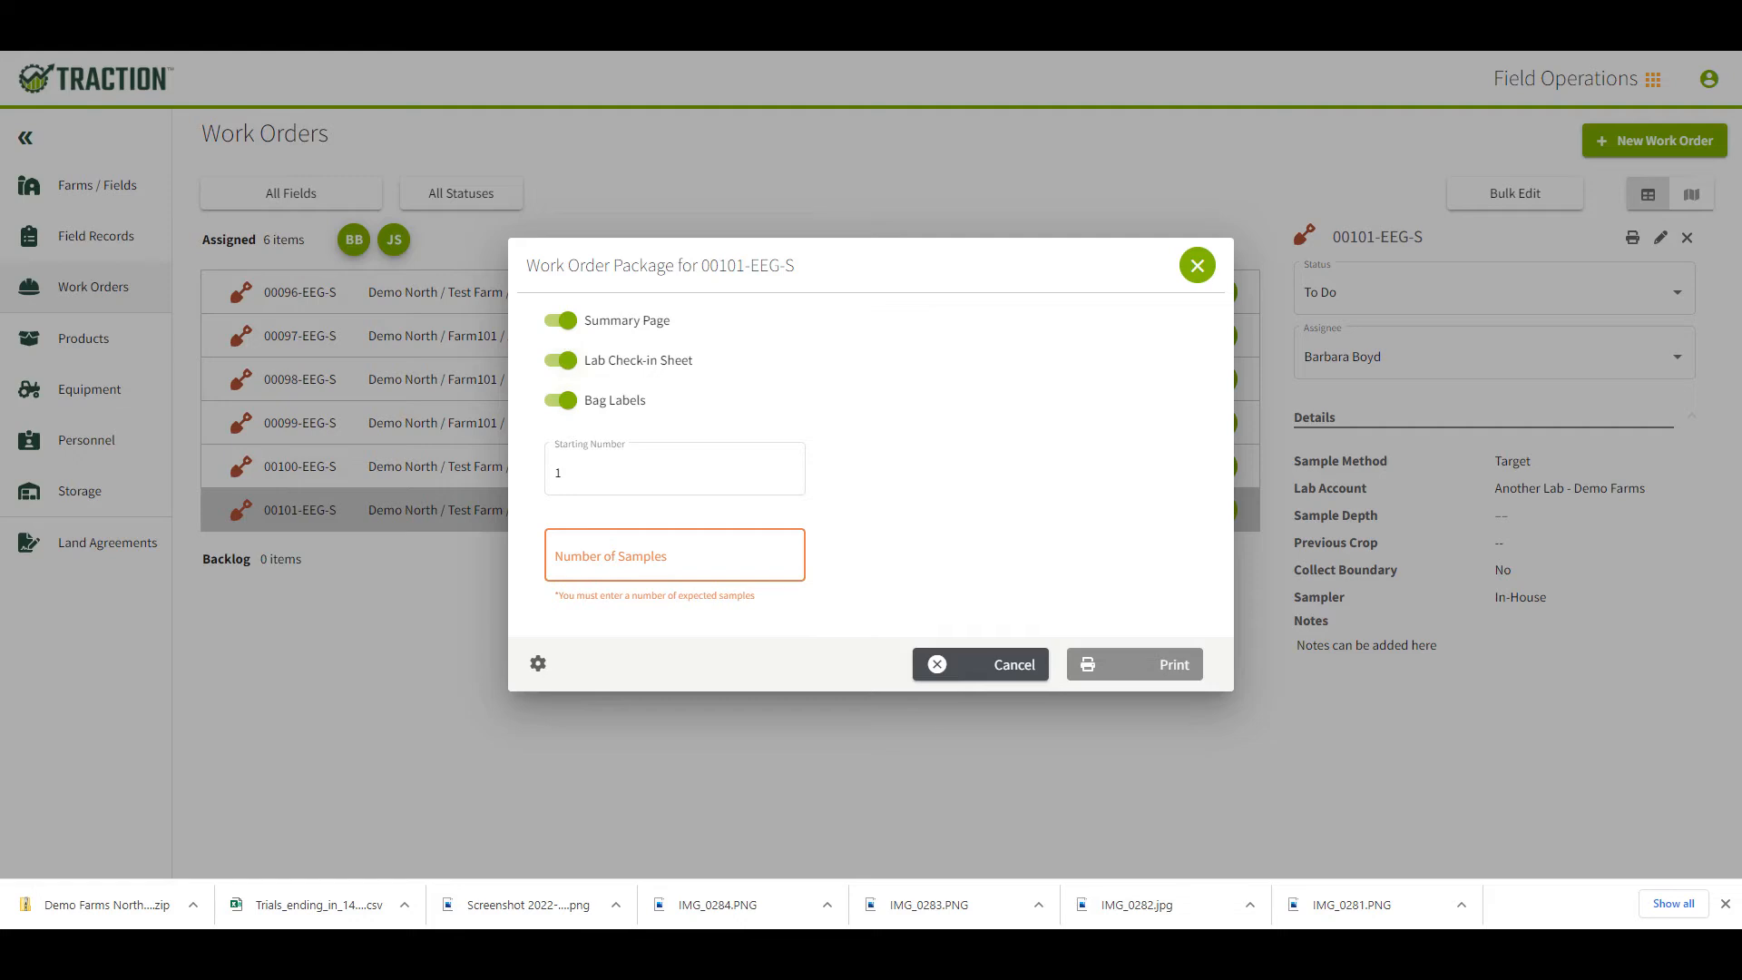
# Switch the package's Summary Page, Lab Check-in Sheet and Bag Labels off and back on
pyautogui.click(561, 400)
pyautogui.click(560, 360)
pyautogui.click(561, 320)
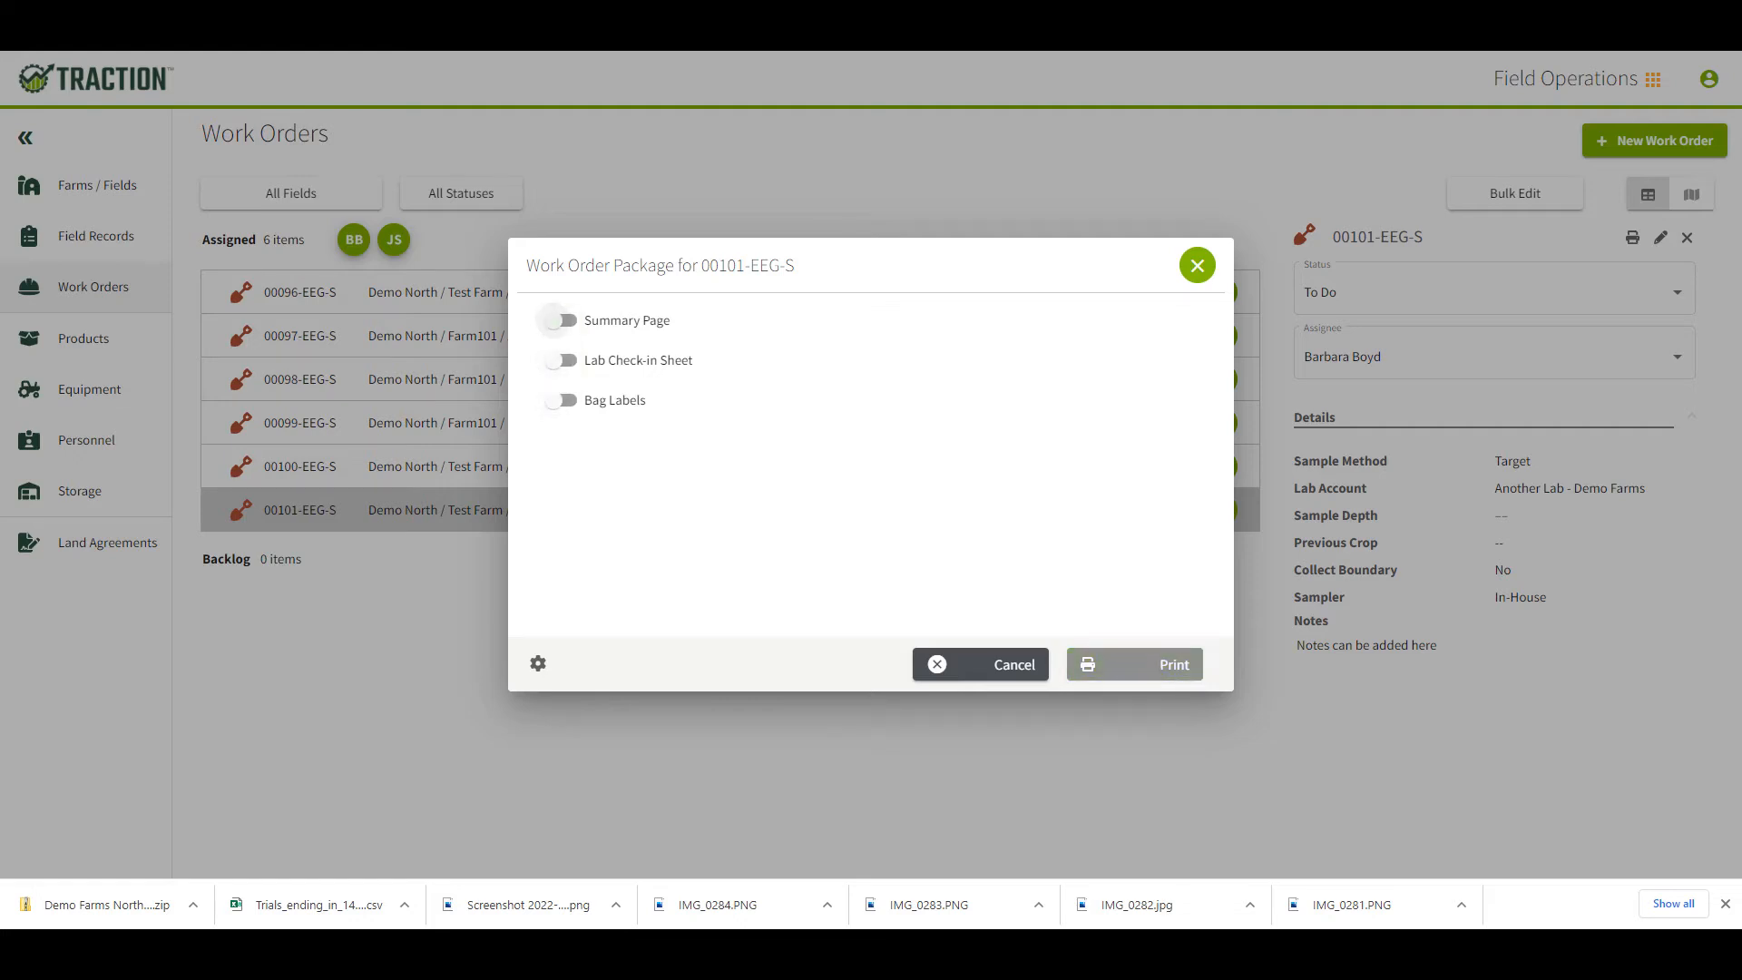
pyautogui.click(561, 320)
pyautogui.click(561, 360)
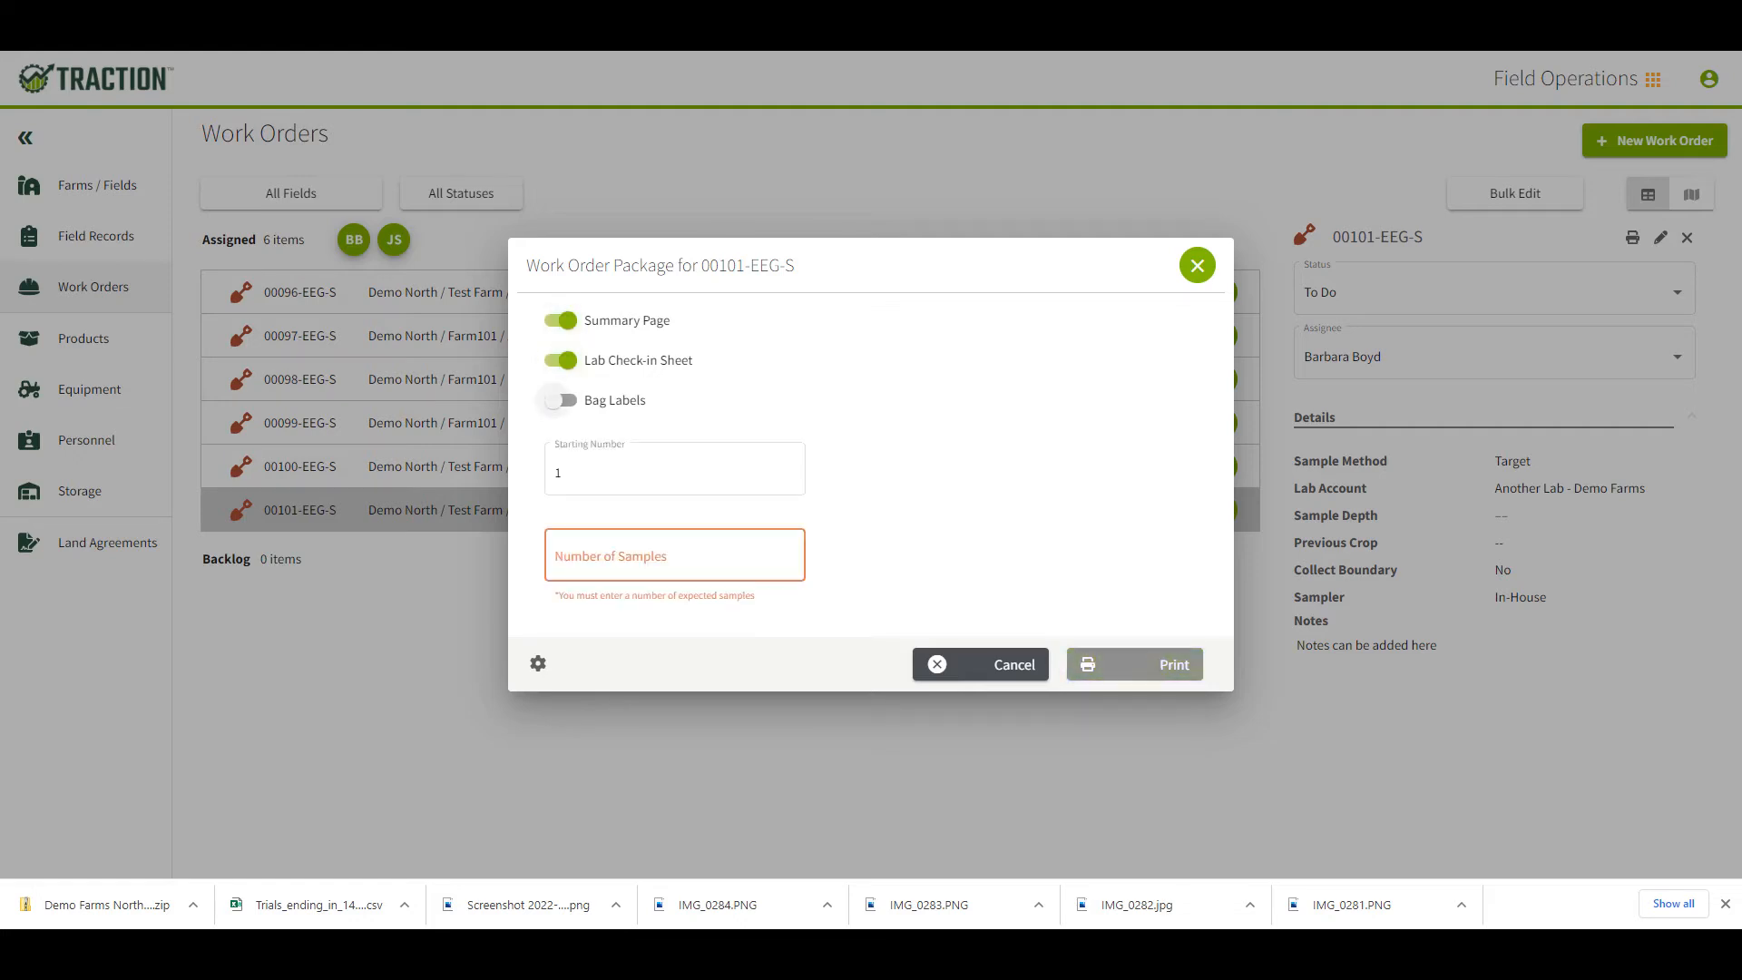
pyautogui.click(560, 400)
# Set the number of samples to 11 and print the work order package for Field 47
pyautogui.click(675, 555)
pyautogui.write('11')
pyautogui.click(1133, 664)
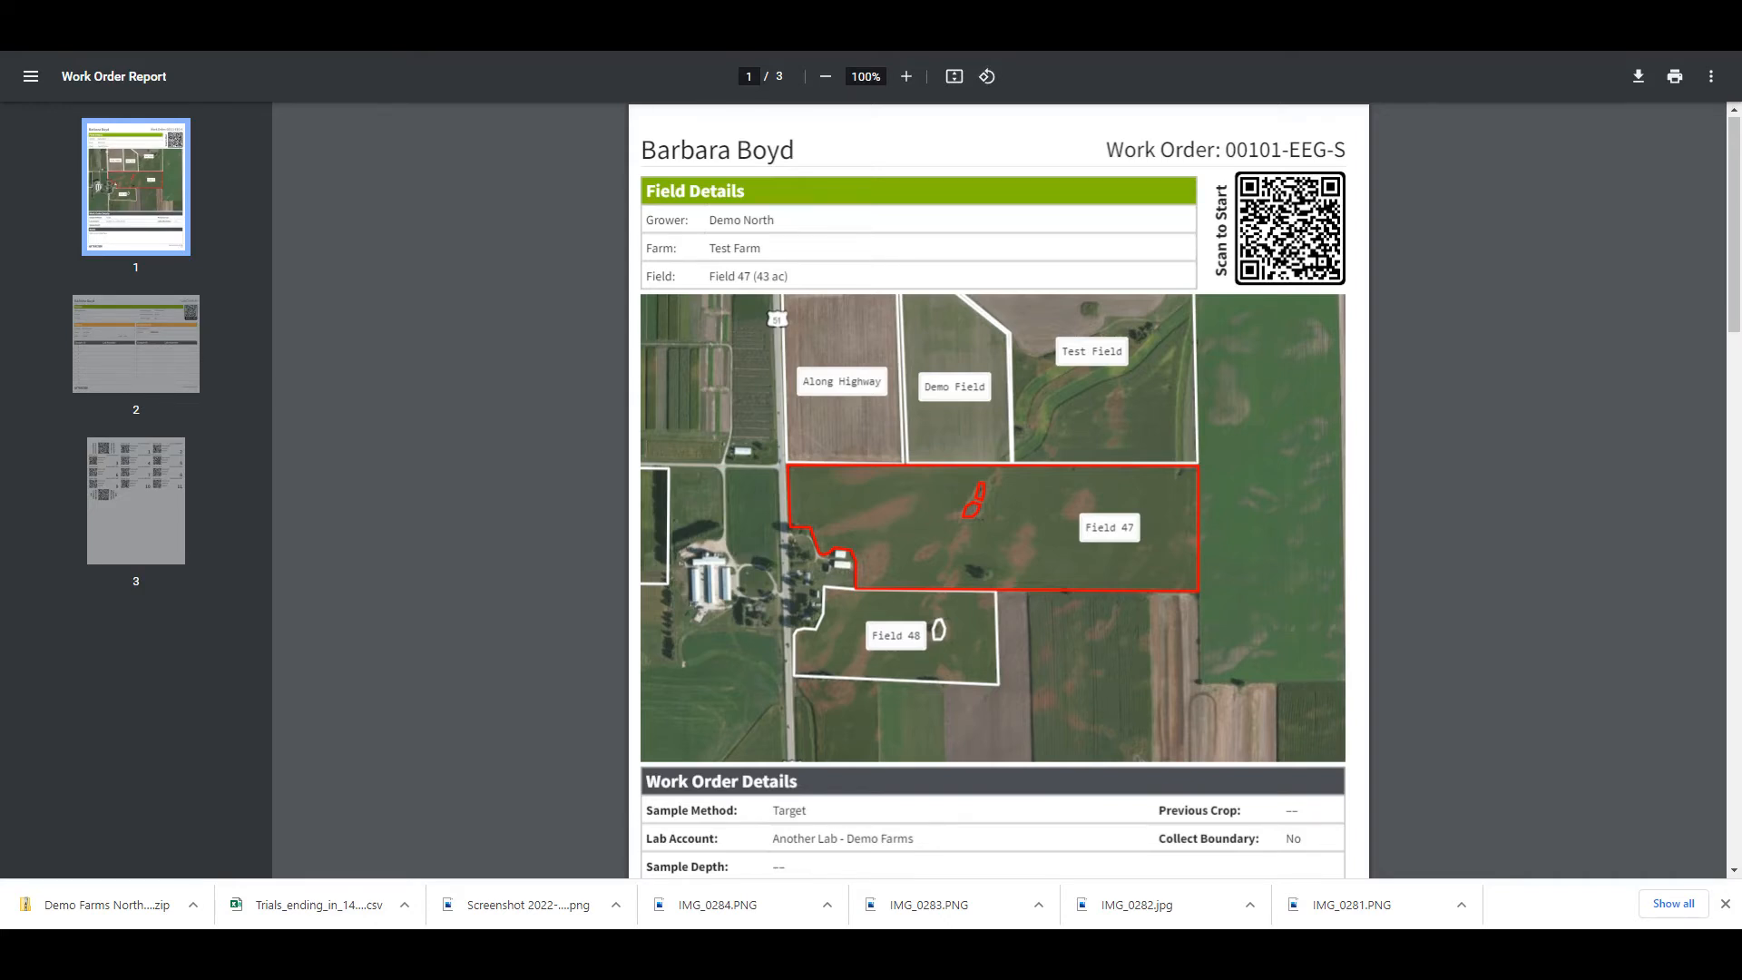
# Review the work order report's summary page, lab check-in sheet and bag labels
pyautogui.scroll(-3, 998, 490)
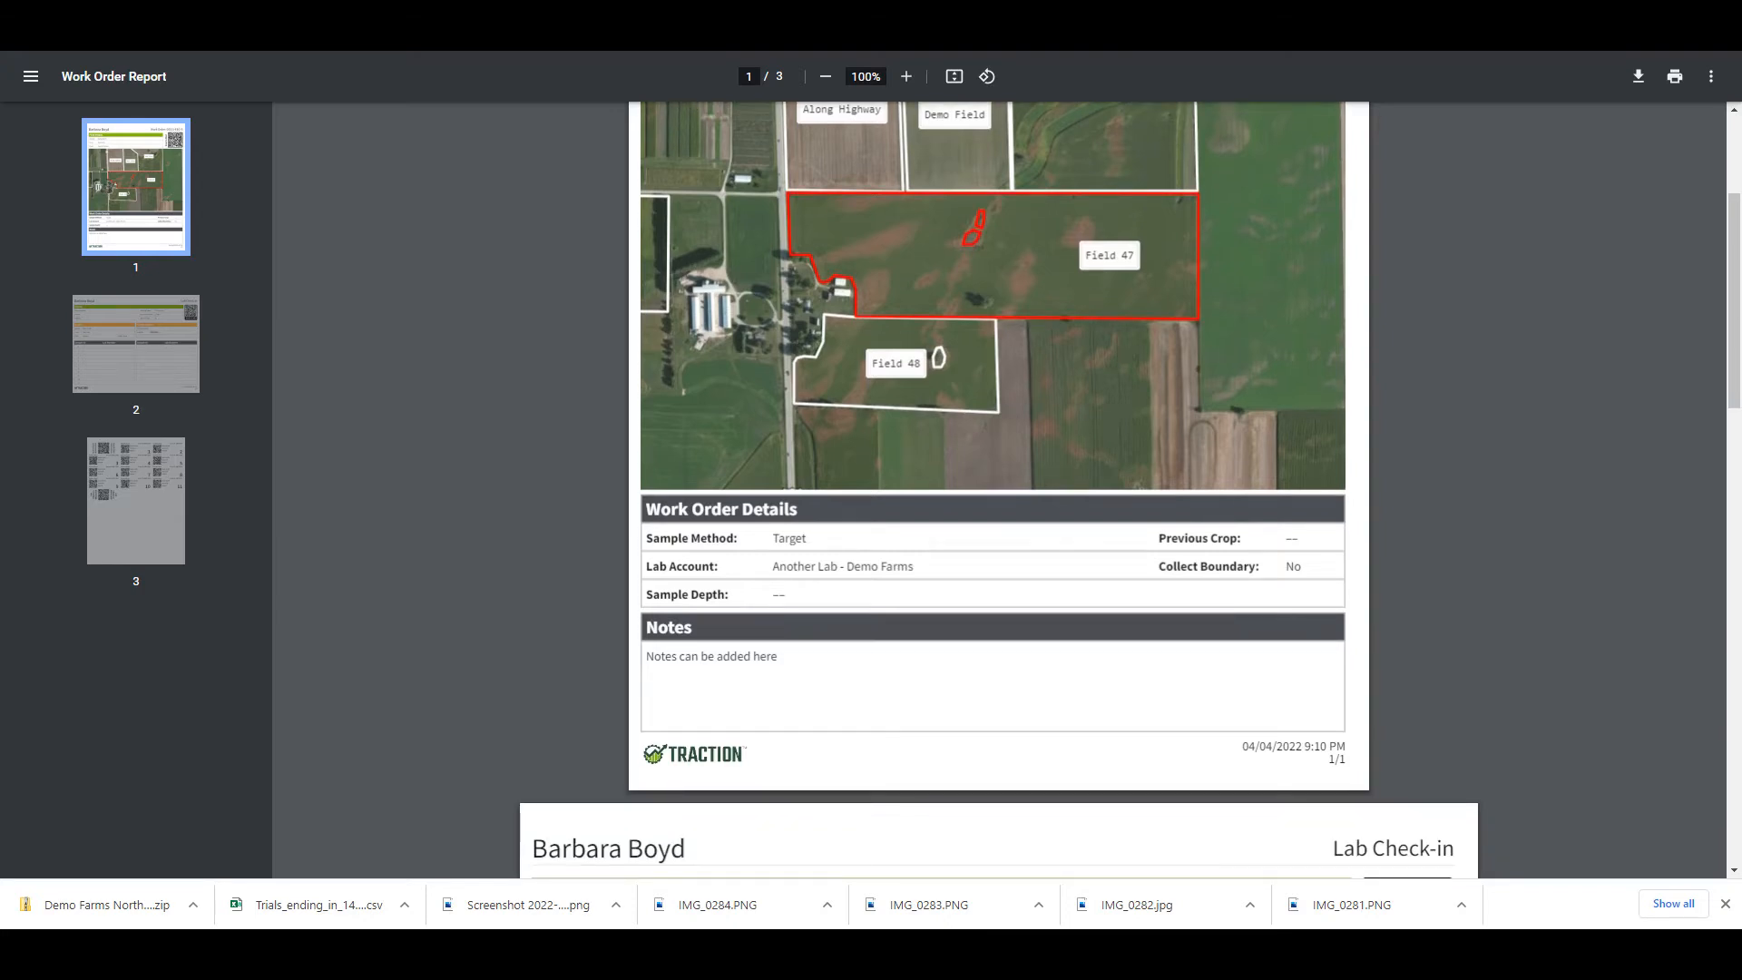
pyautogui.scroll(-6, 998, 490)
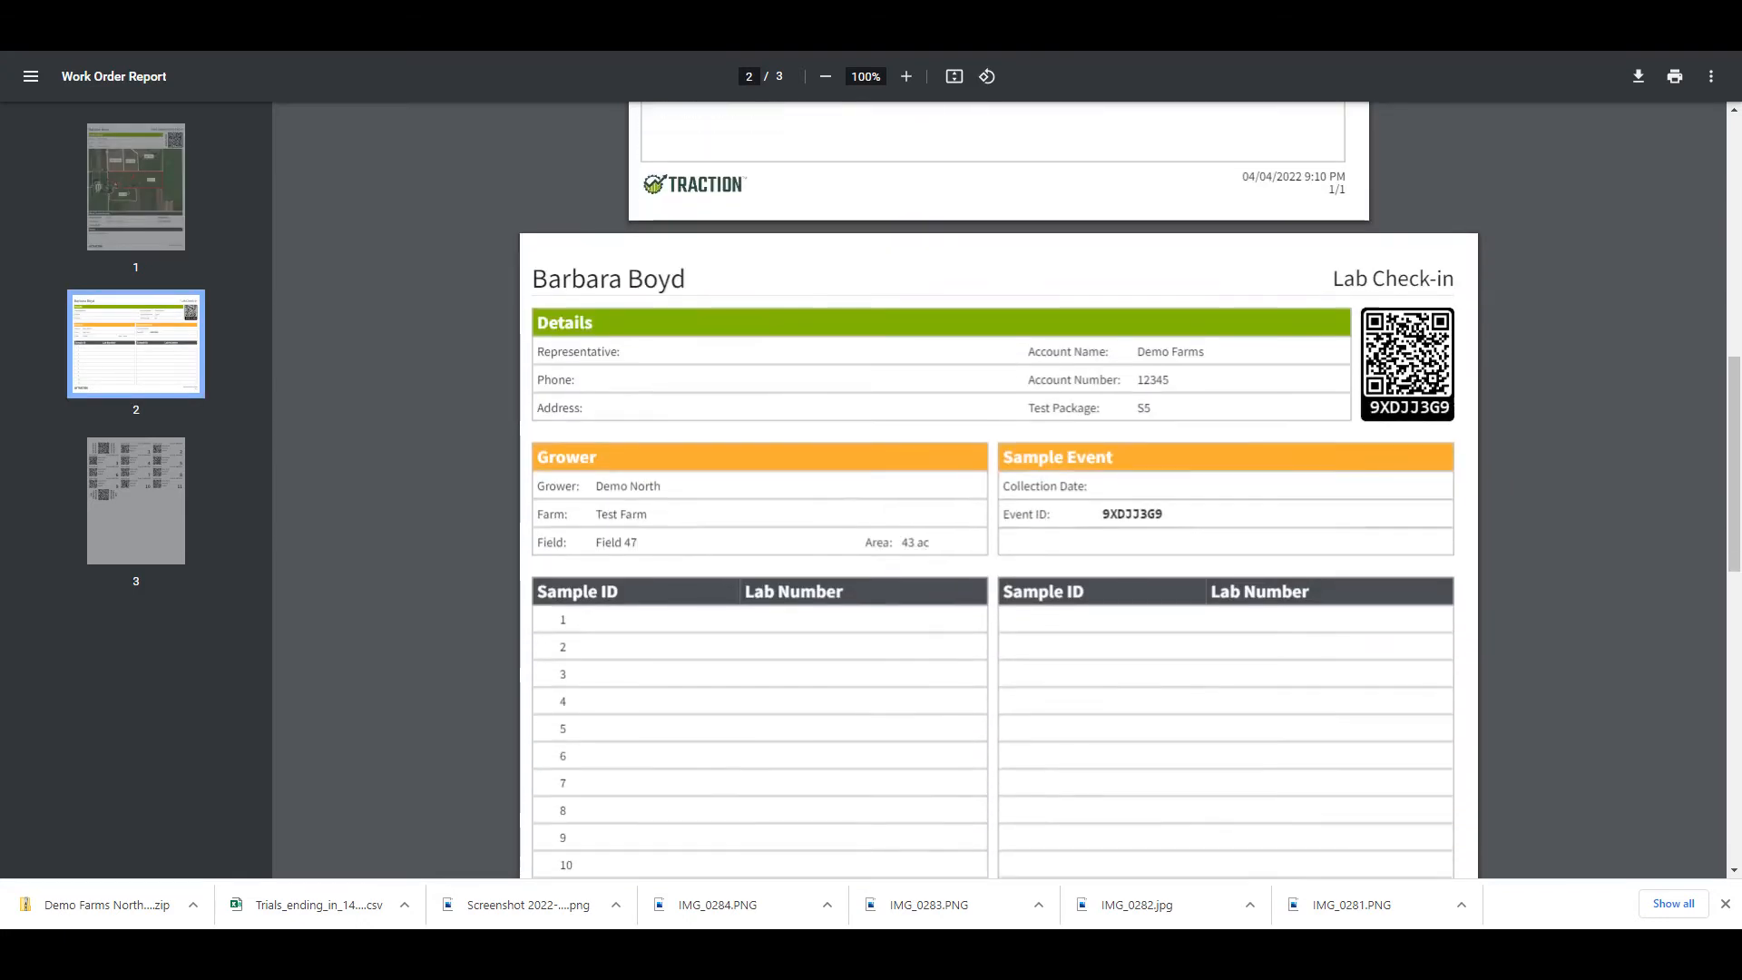
pyautogui.scroll(-1, 998, 490)
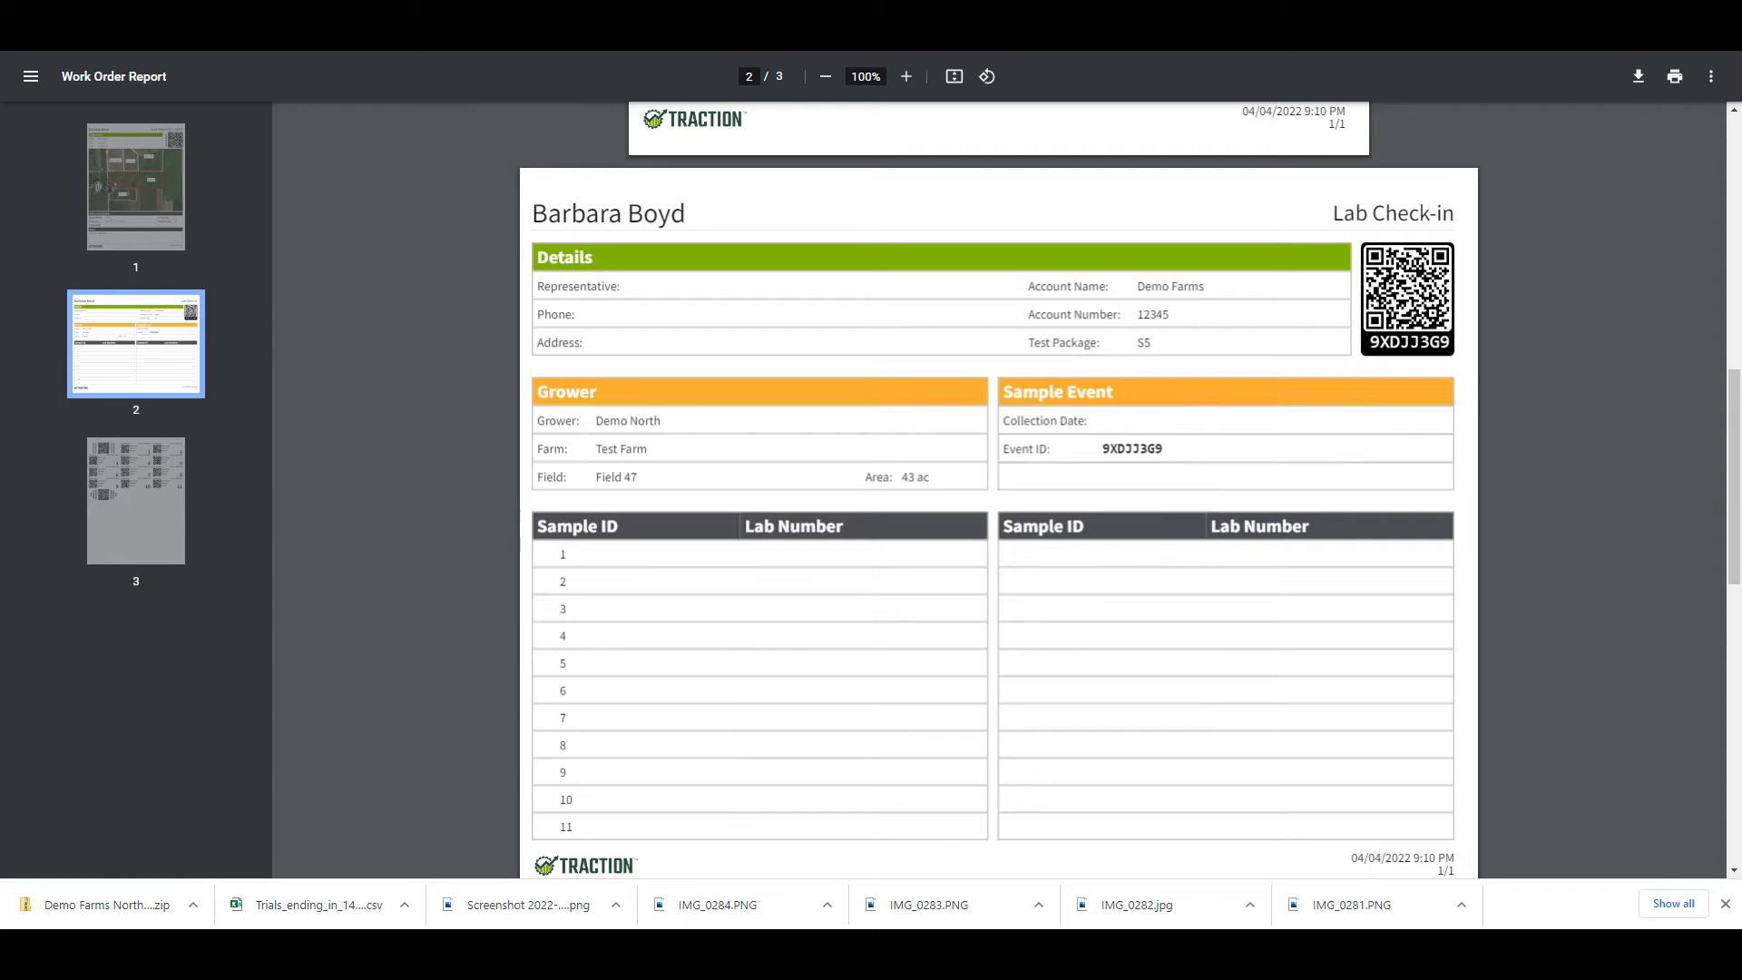
pyautogui.scroll(-8, 997, 490)
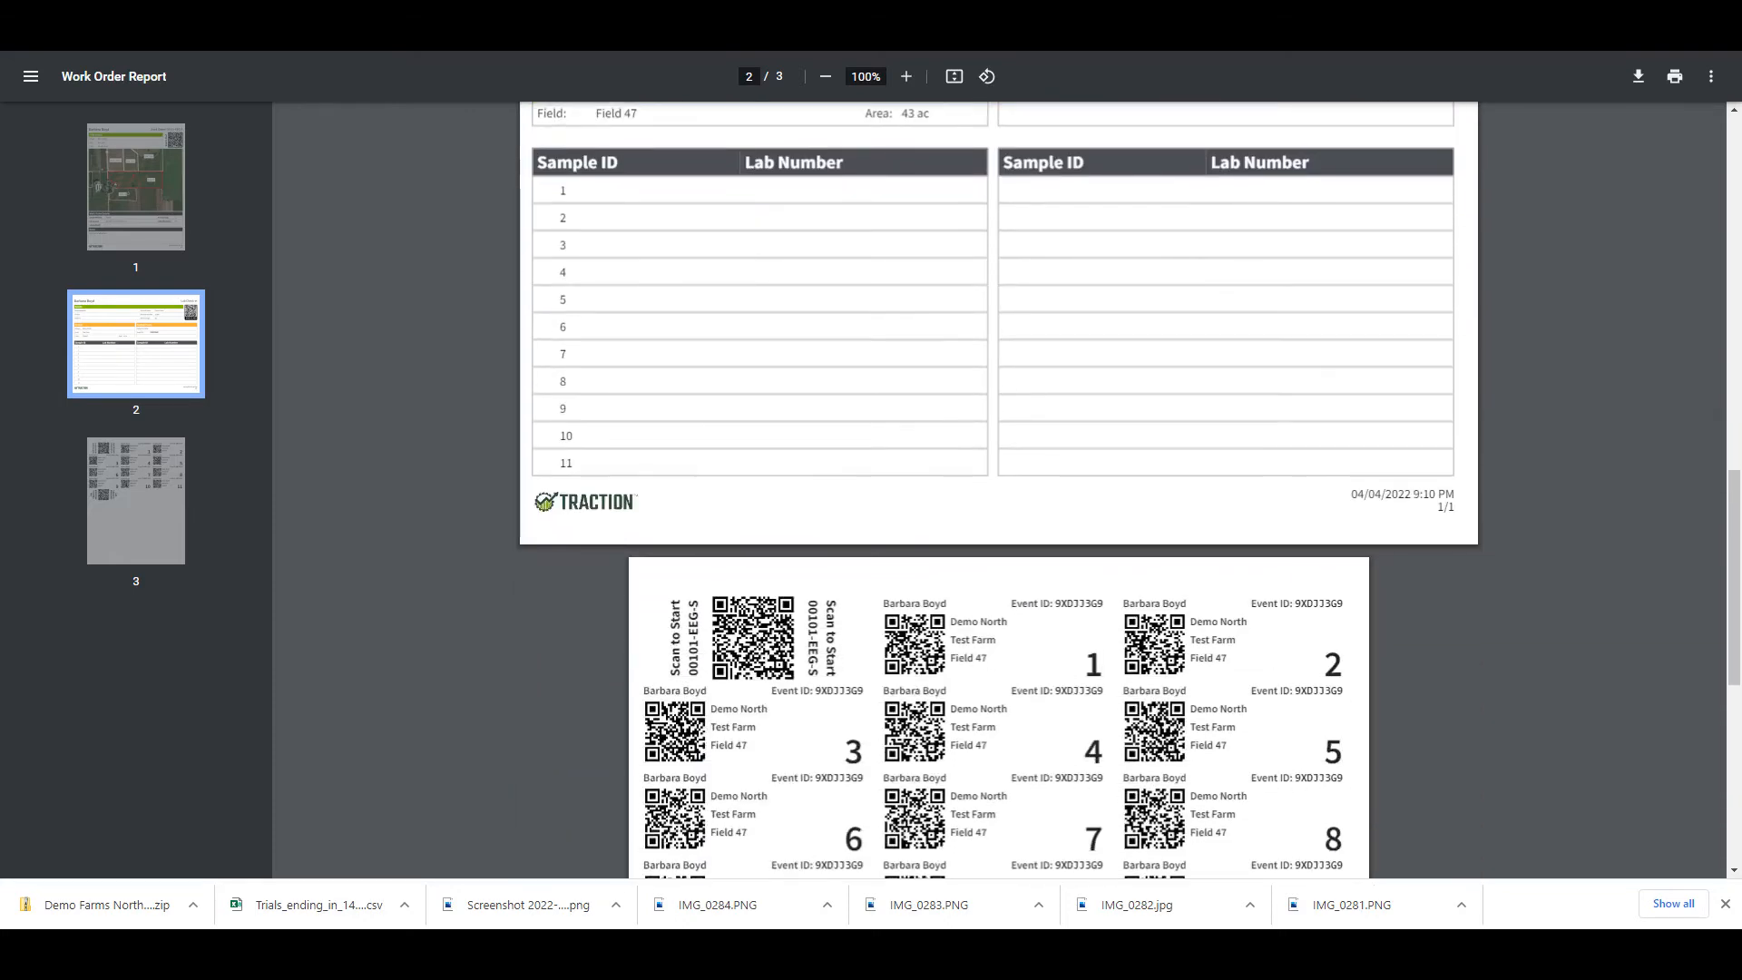
pyautogui.scroll(-2, 998, 490)
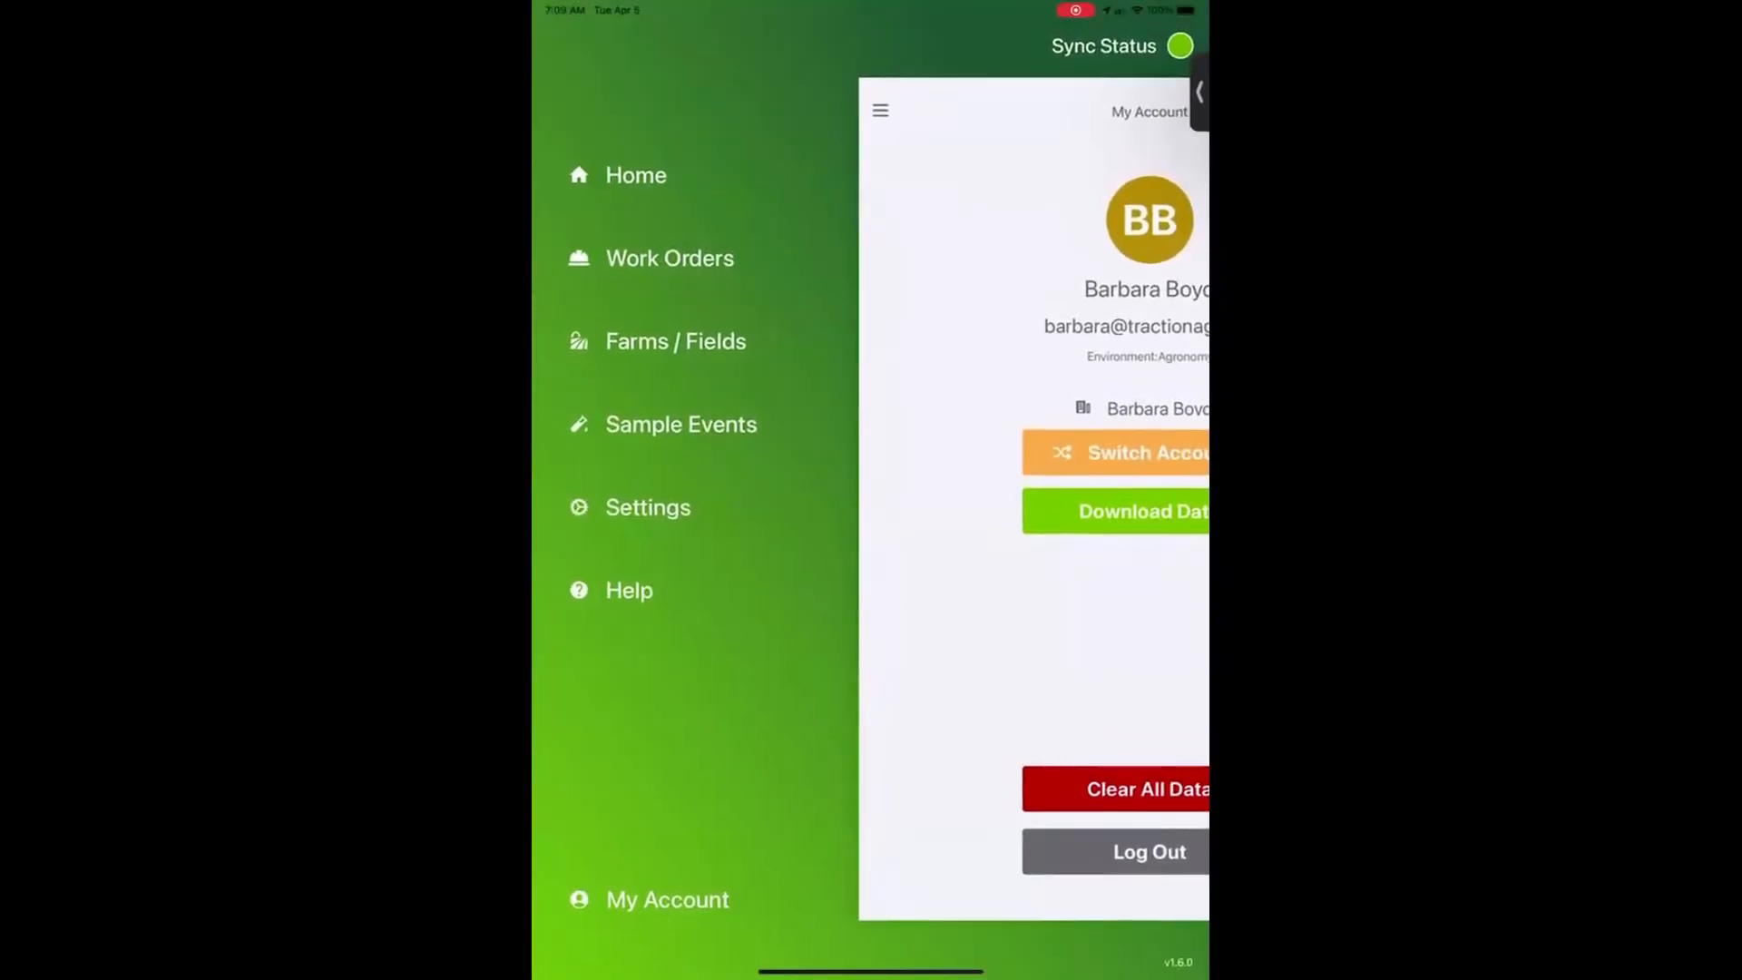
# Switch to the Traction Field mobile app, scan the code to open the Field 47 work order, and preview driving directions to the field
pyautogui.click(669, 258)
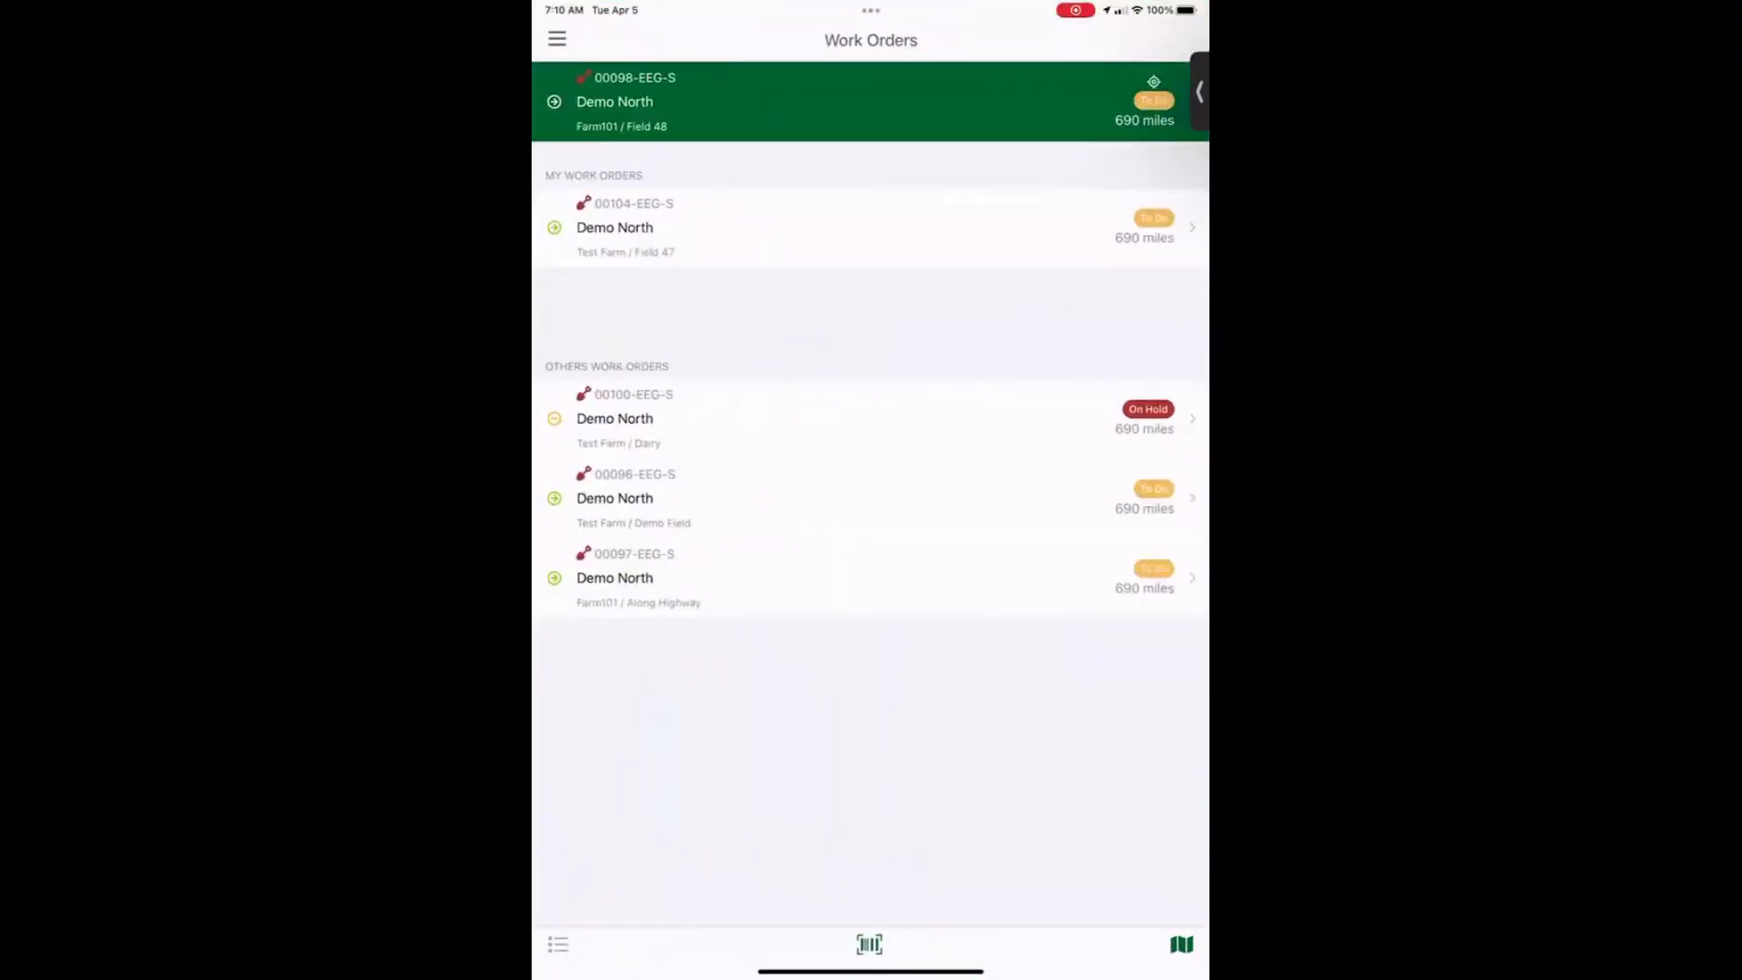
pyautogui.click(869, 943)
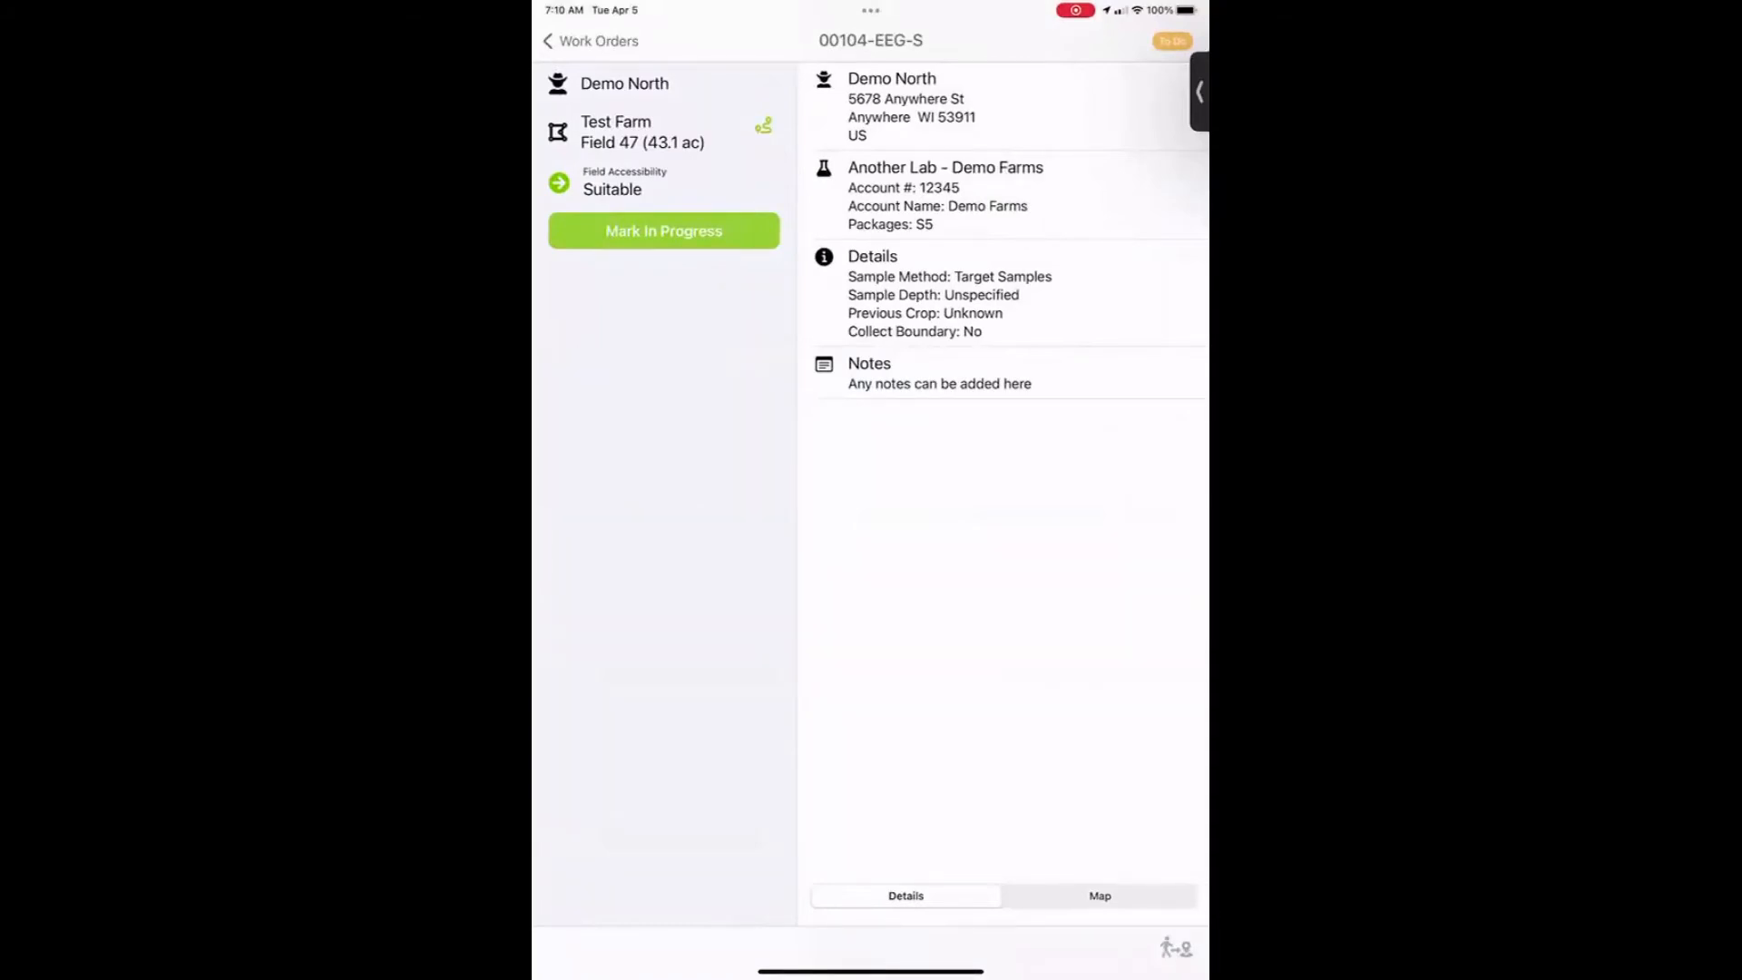
pyautogui.click(763, 127)
pyautogui.click(871, 463)
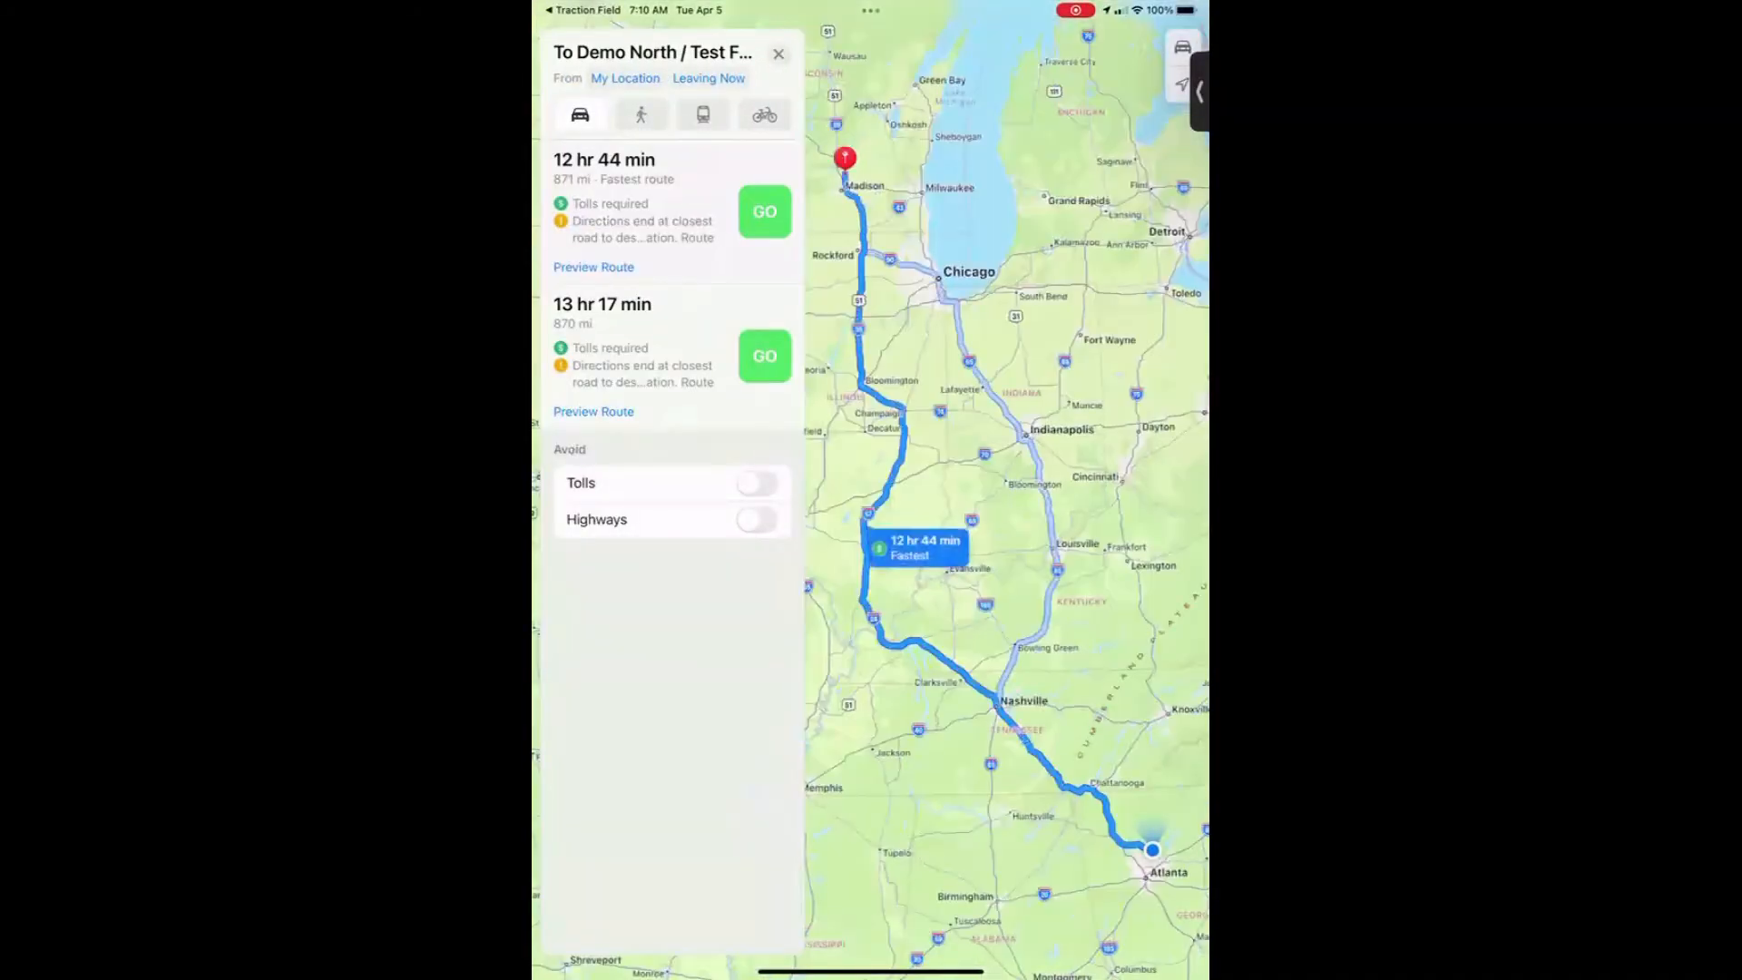
pyautogui.click(778, 53)
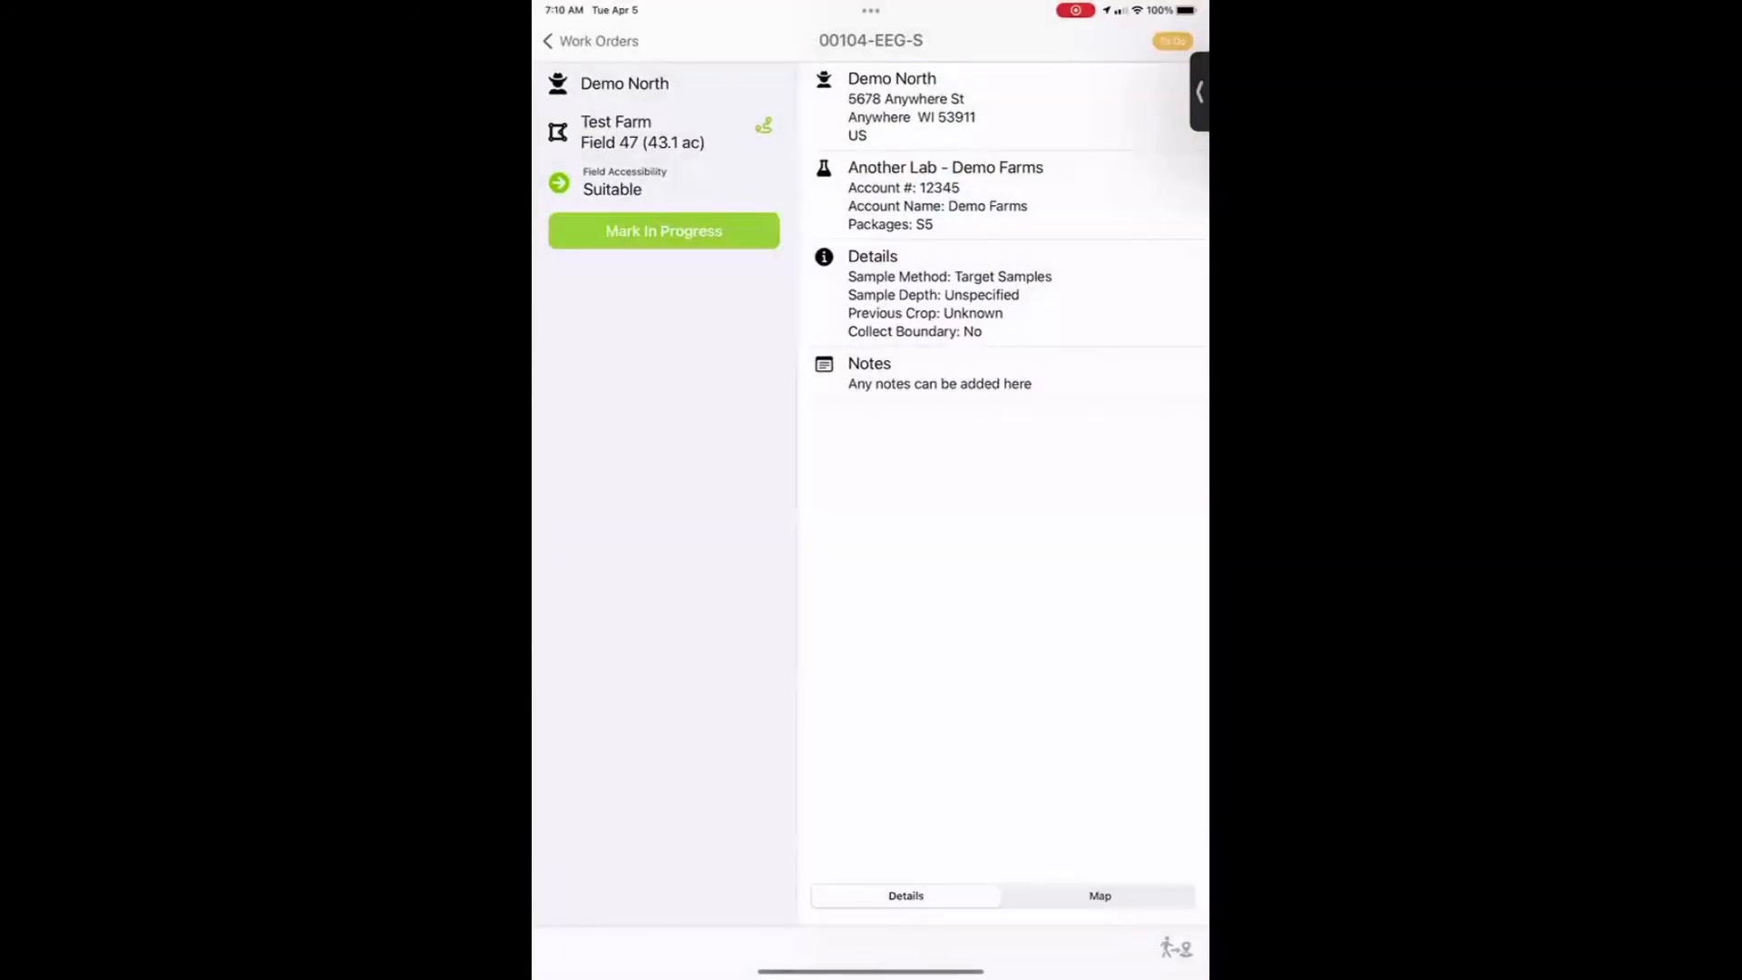
# Mark the Field 47 work order as in progress and load Historic Sample Sites on its sampling map
pyautogui.click(663, 230)
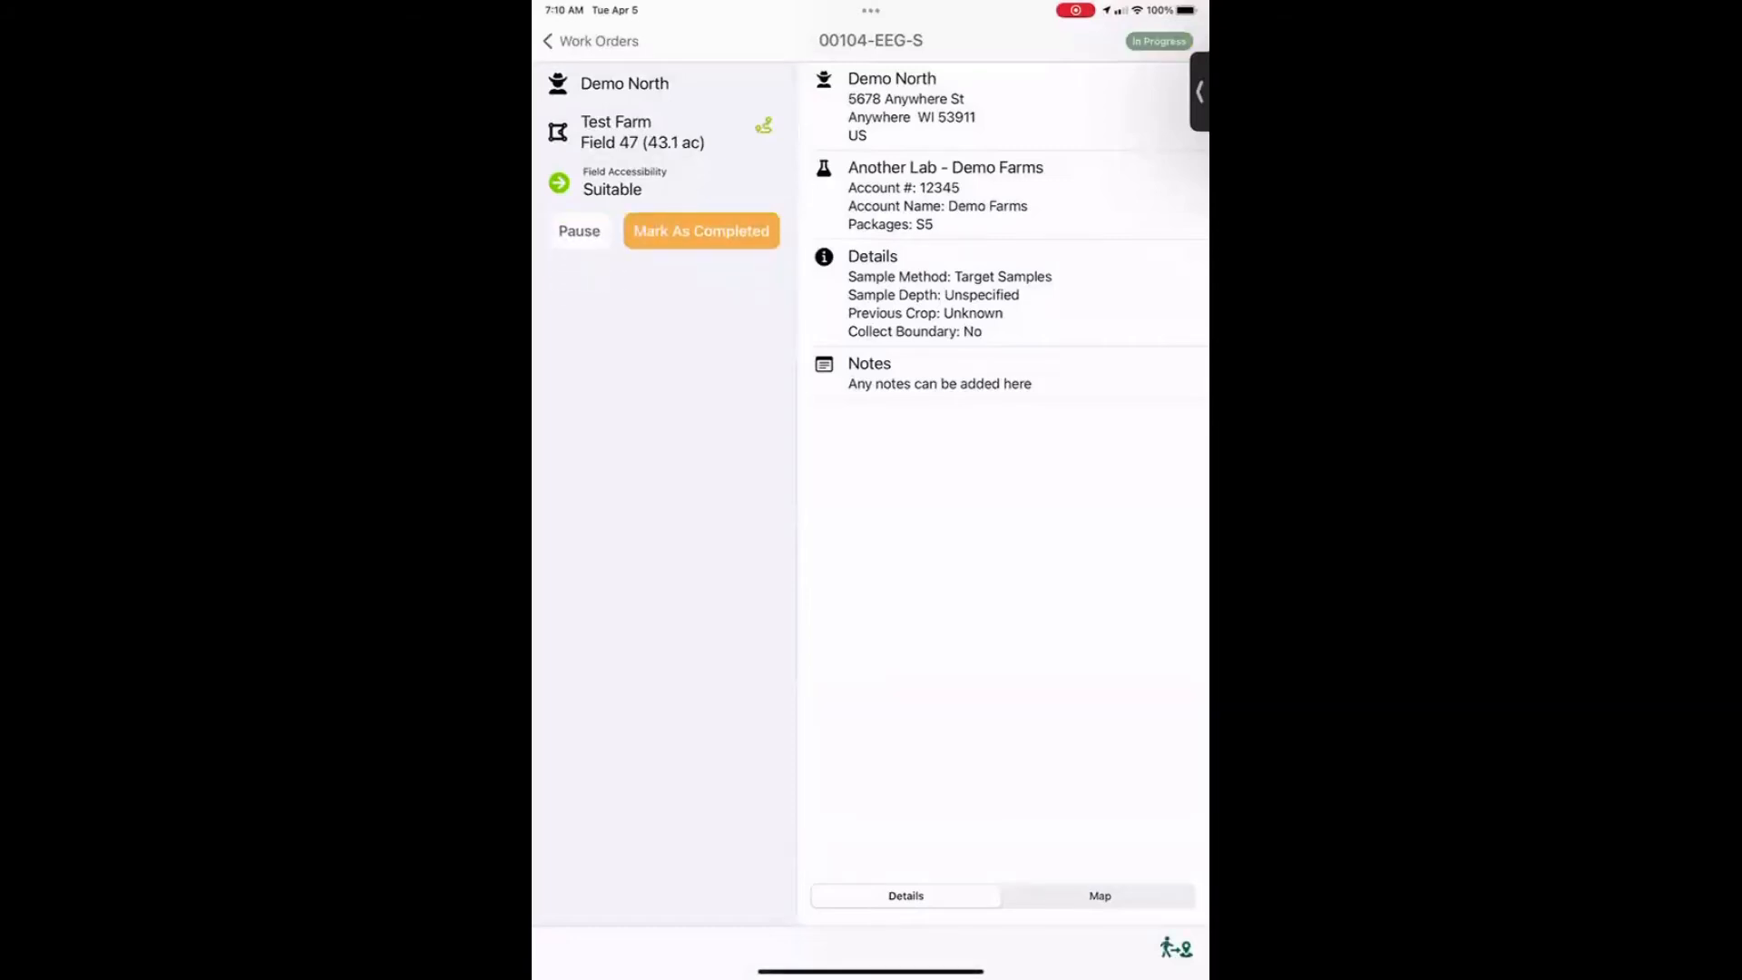
pyautogui.click(1176, 947)
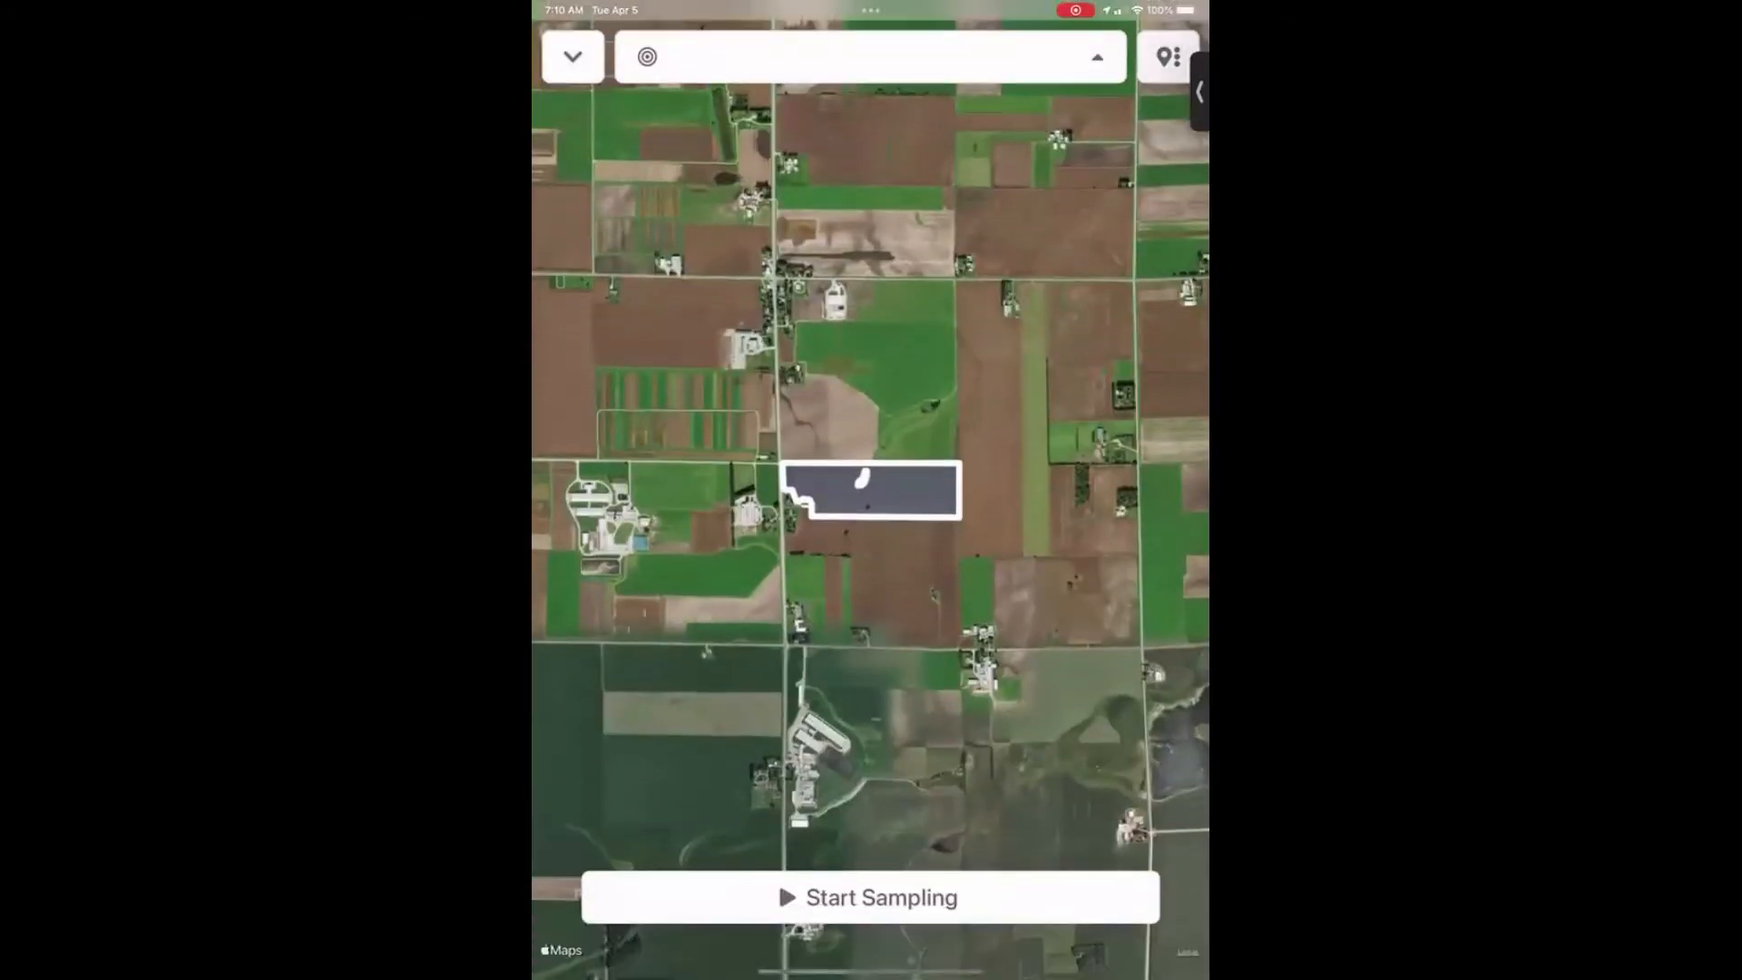
pyautogui.click(1097, 56)
pyautogui.moveTo(871, 186); pyautogui.dragTo(871, 141)
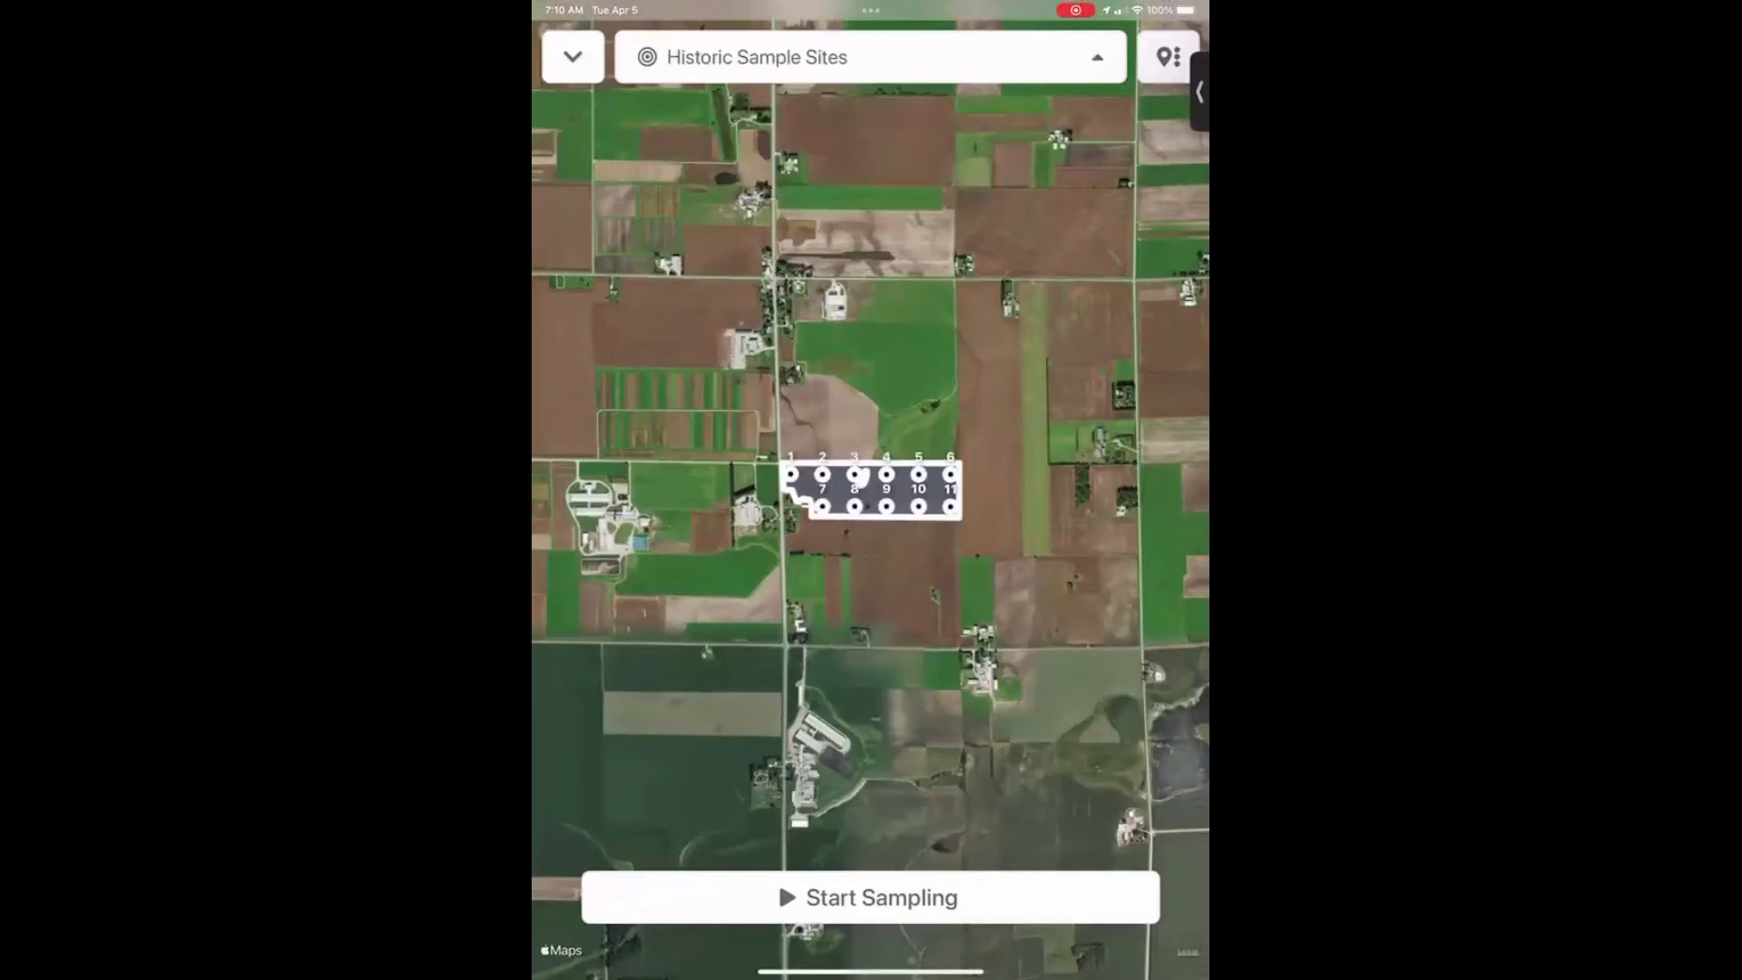
# Start sampling Field 47 and mark samples 1 through 11 at their target locations
pyautogui.click(871, 897)
pyautogui.click(871, 897)
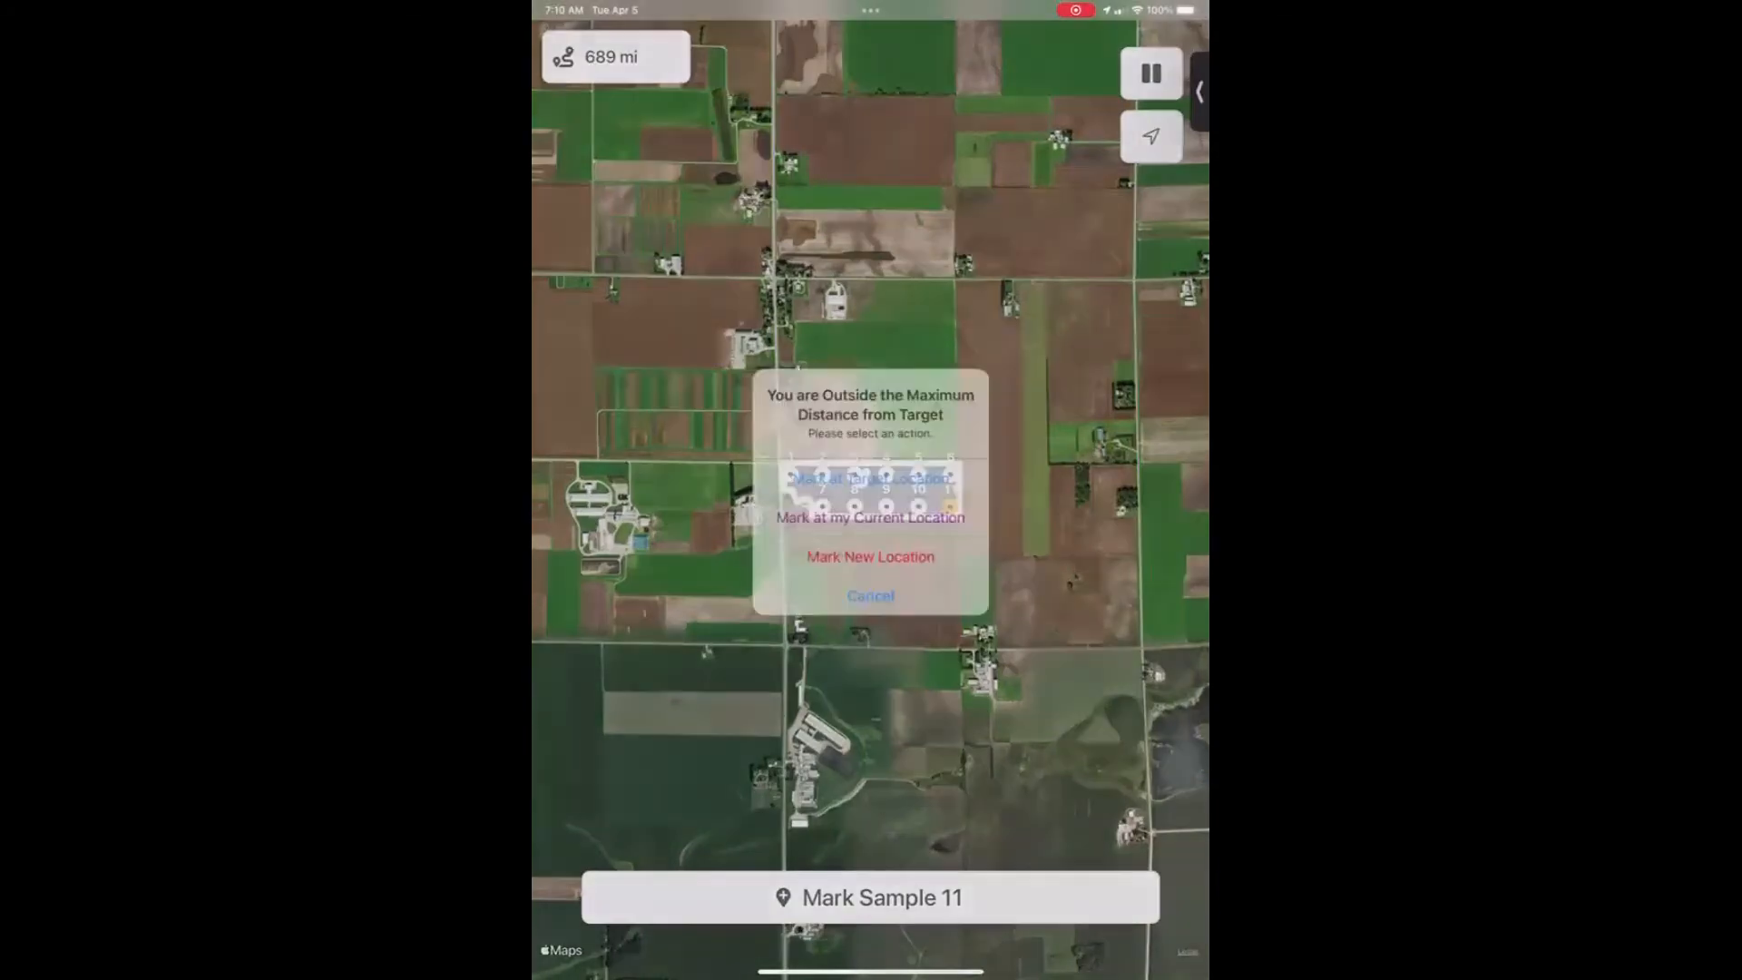
pyautogui.click(871, 479)
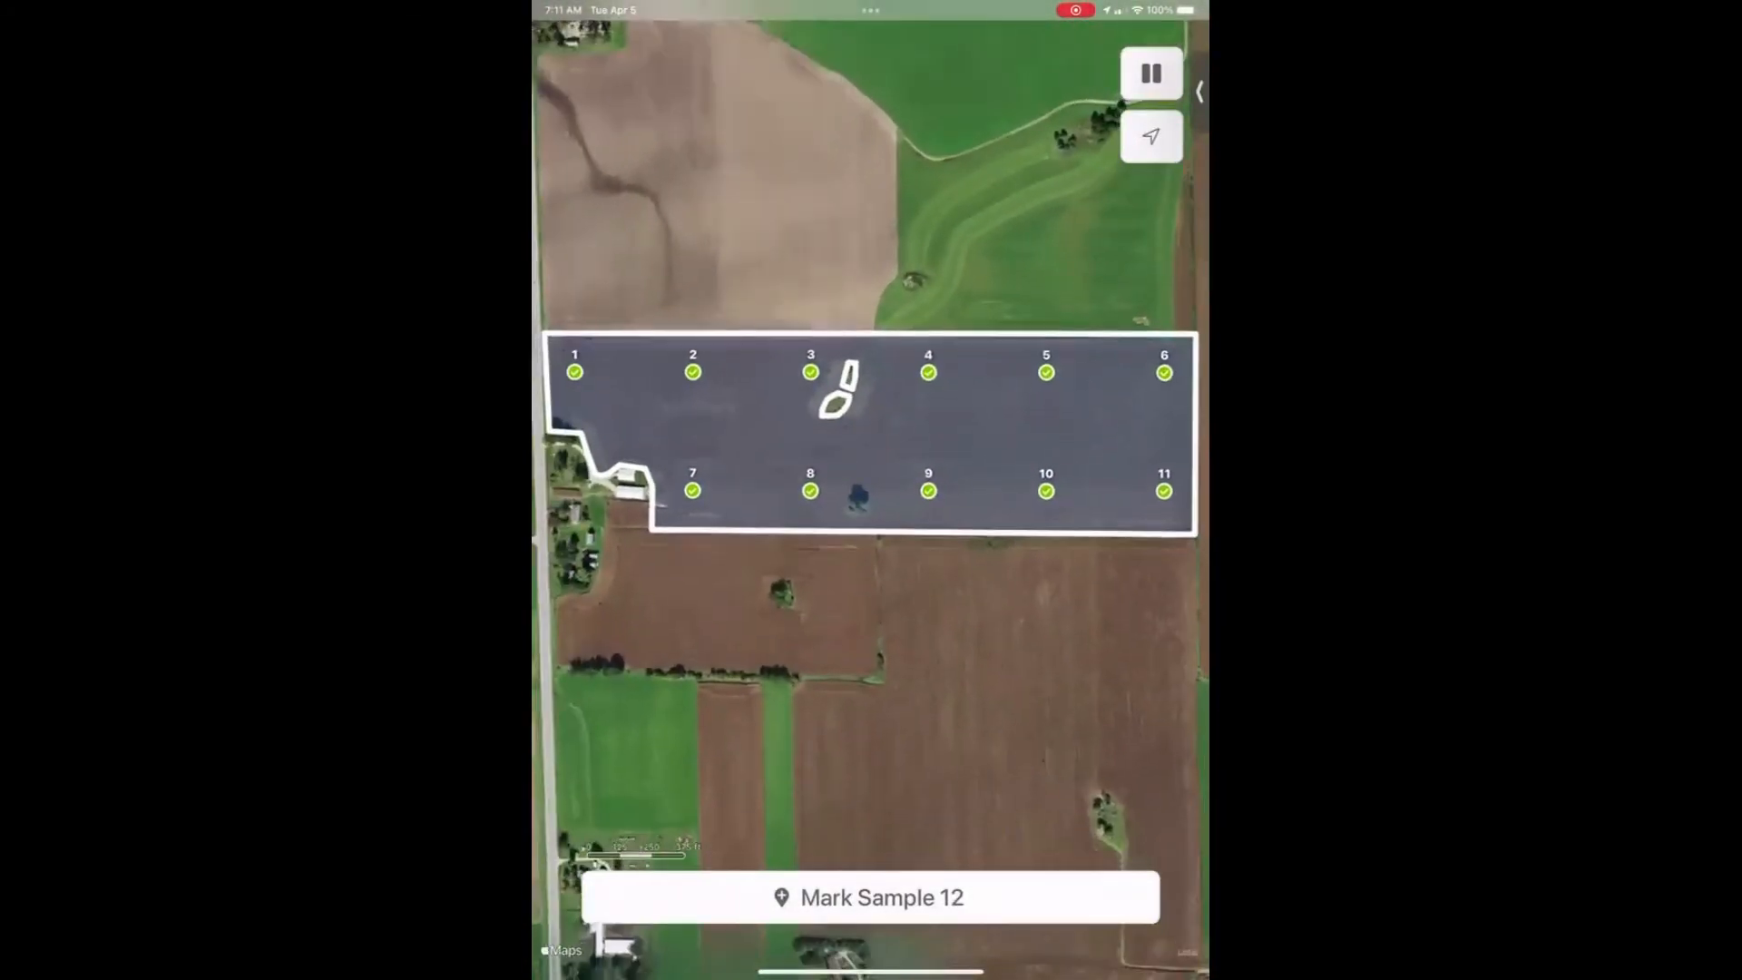
# Finish the sampling event and save it as 04/05/2022 with Complete Work Order enabled
pyautogui.click(1151, 74)
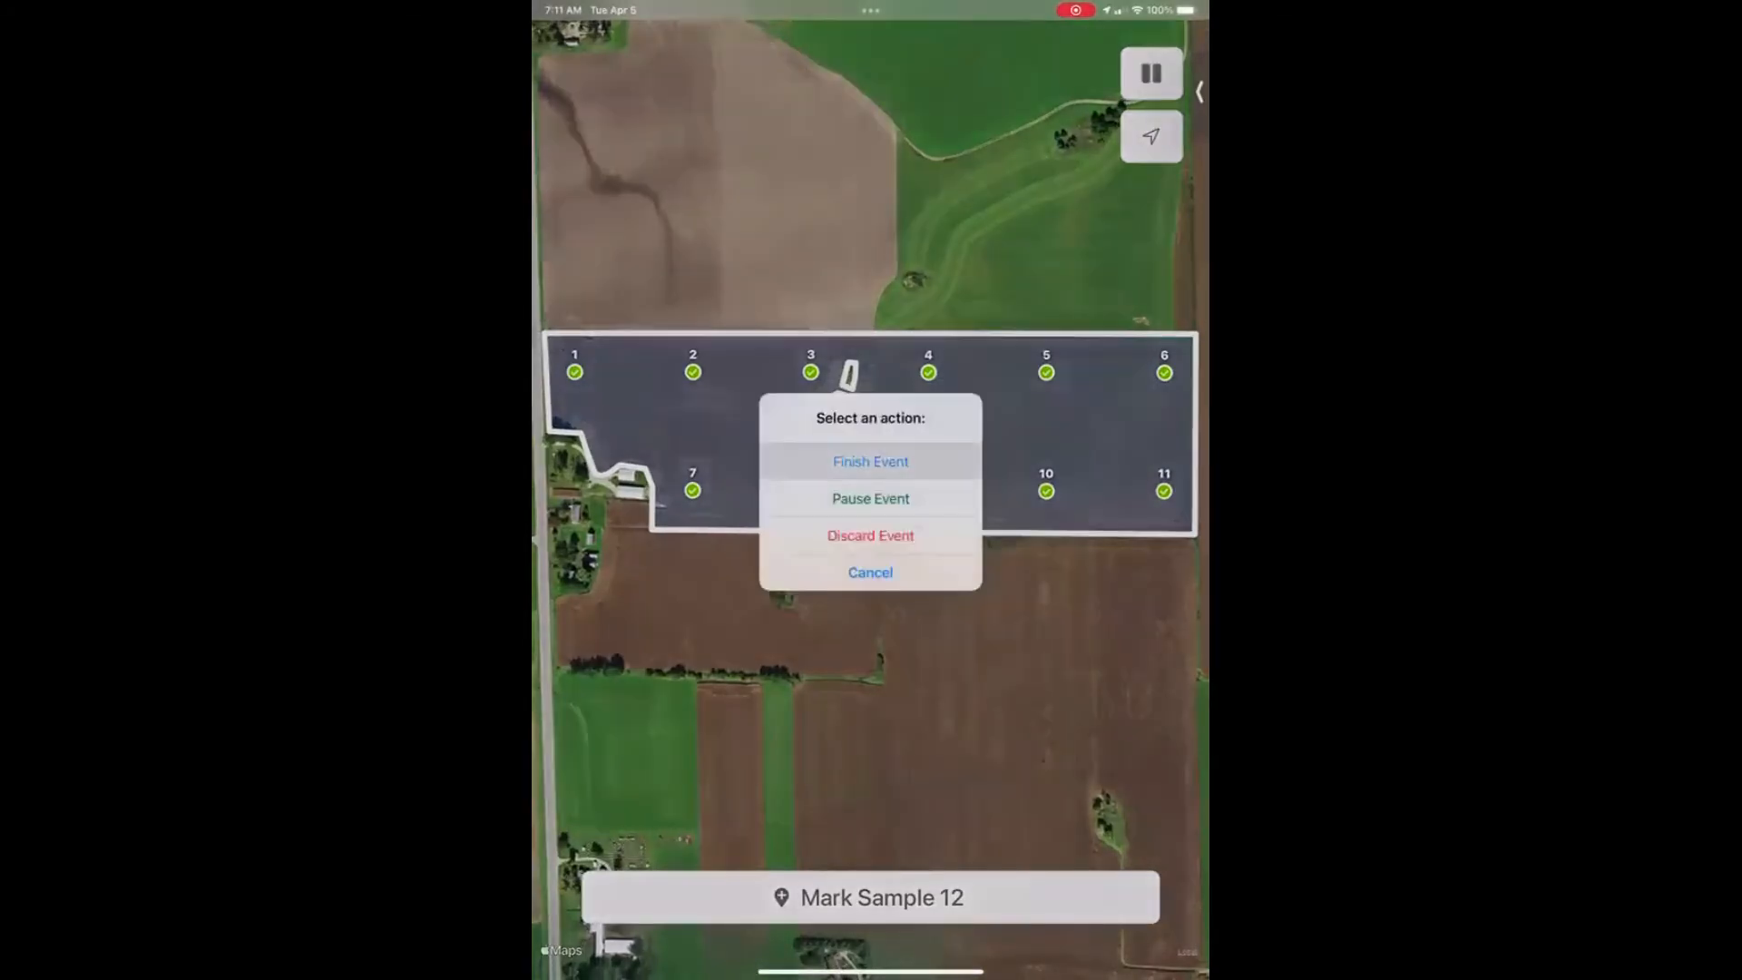
pyautogui.click(871, 461)
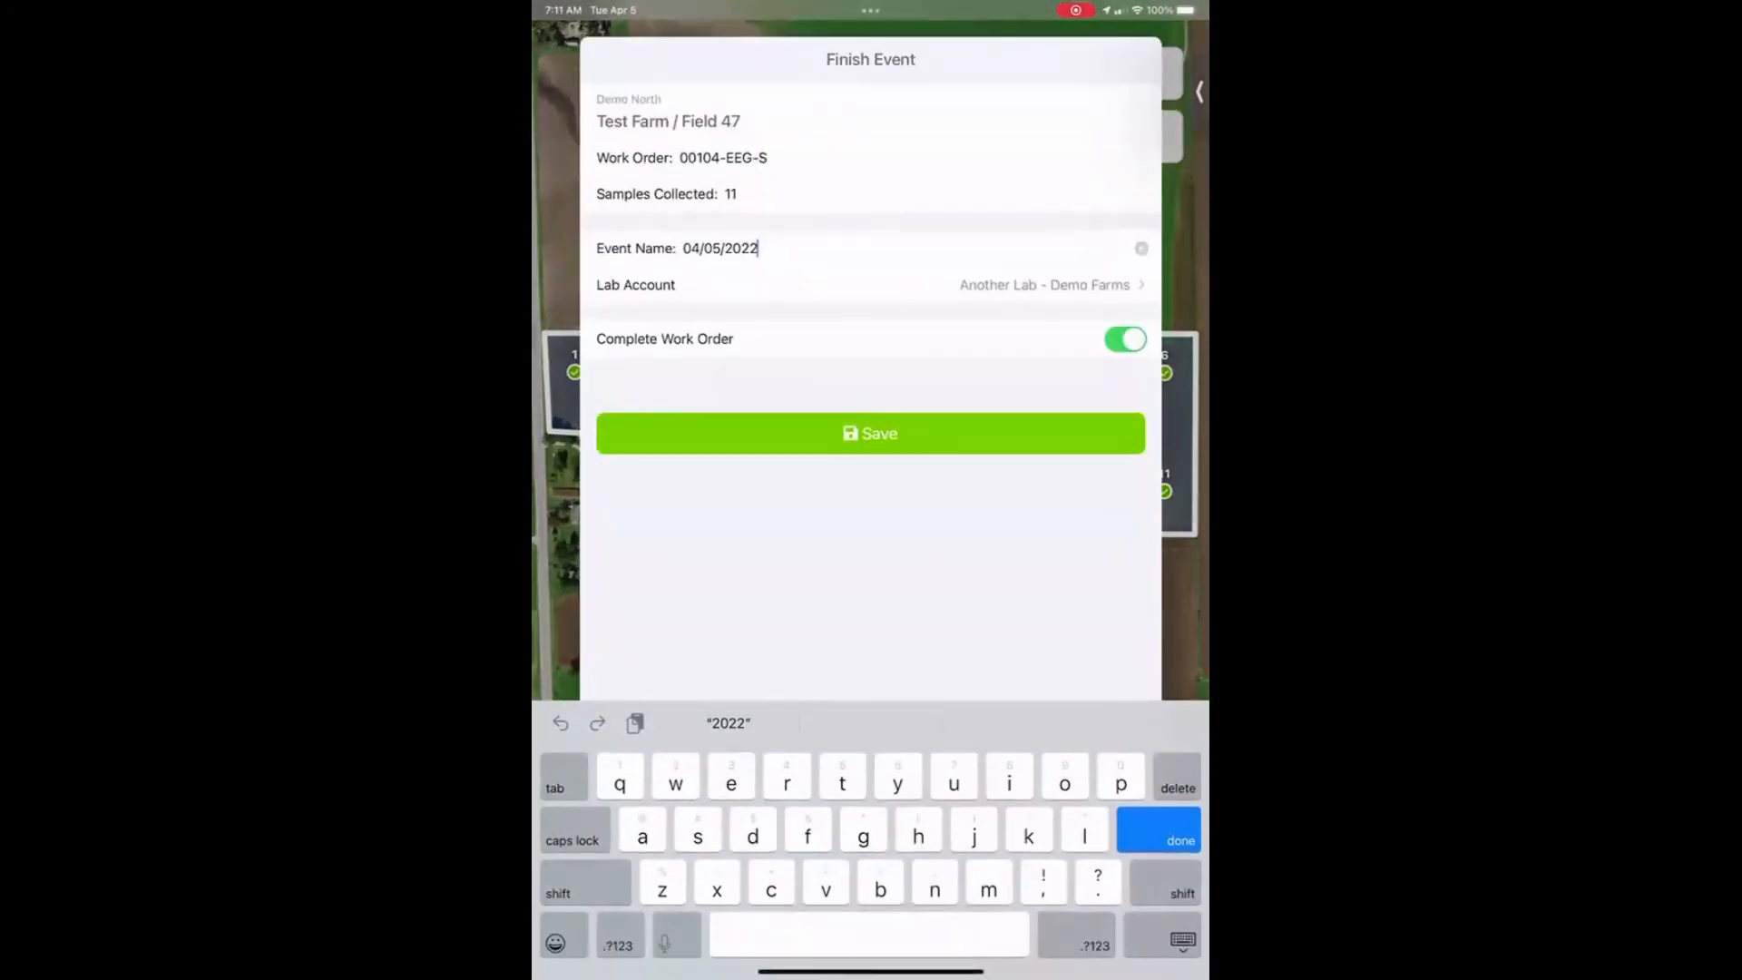
pyautogui.click(871, 433)
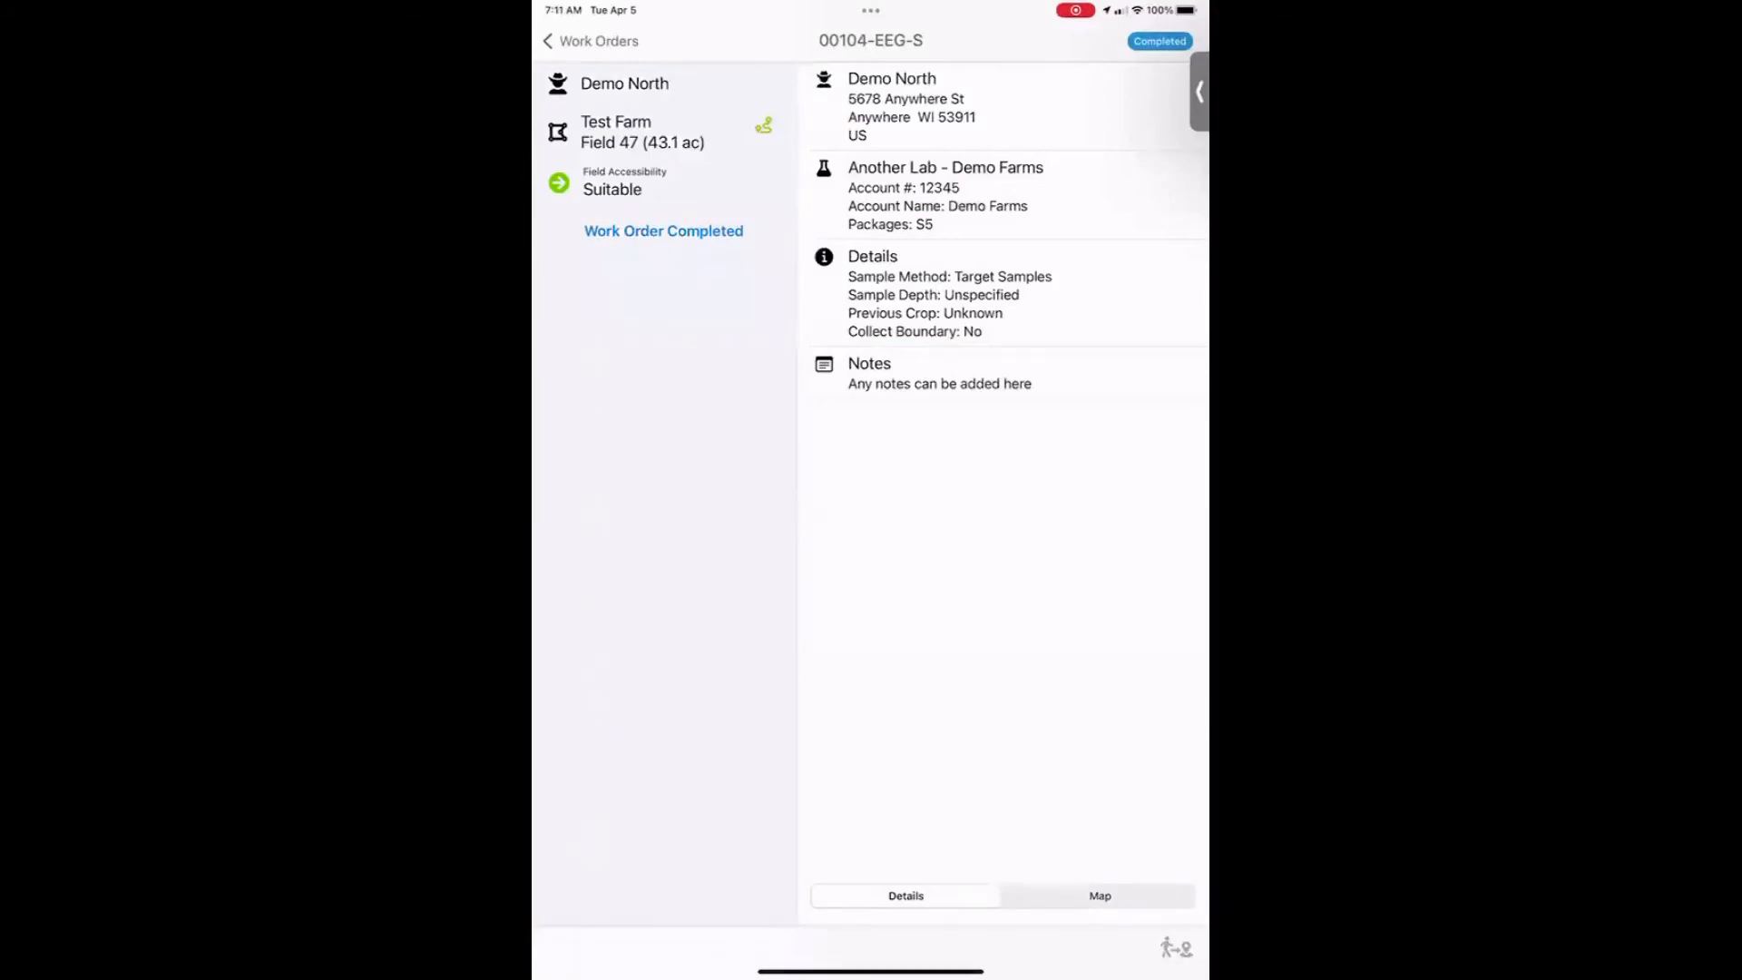
# Review the completed Field 47 work order's map and details, and return to the work order list
pyautogui.click(1100, 895)
pyautogui.click(905, 896)
pyautogui.click(594, 41)
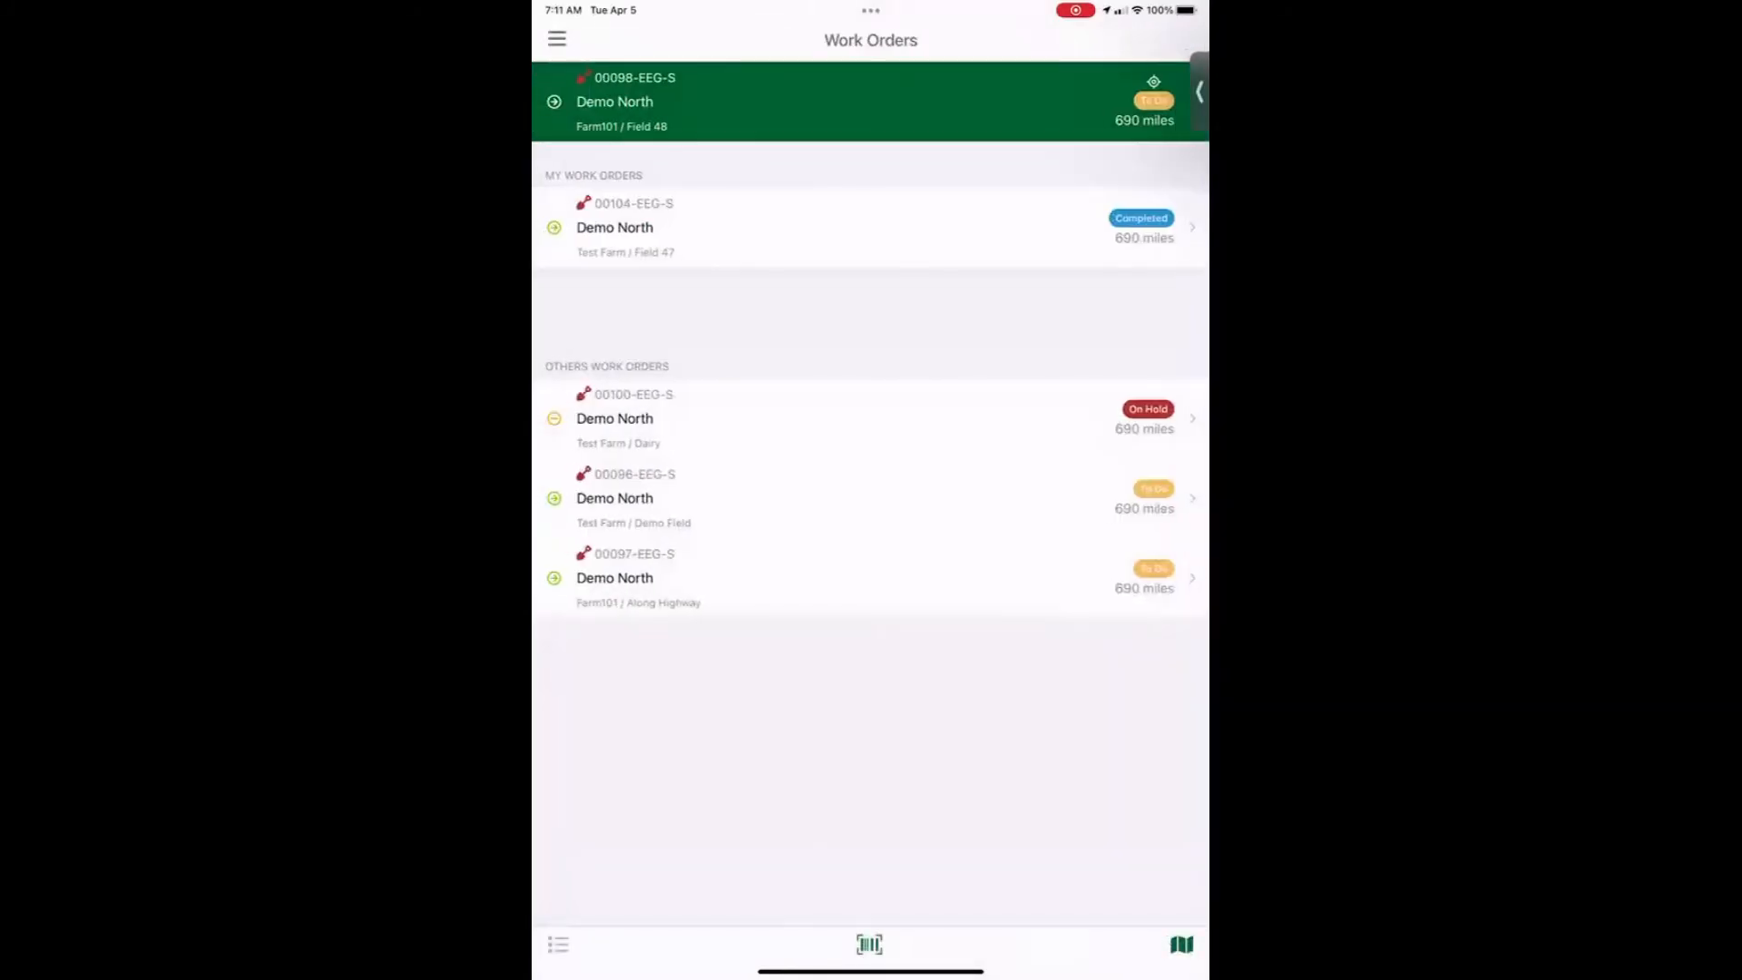
# View all the work orders on the map and open the app's main navigation
pyautogui.click(1181, 944)
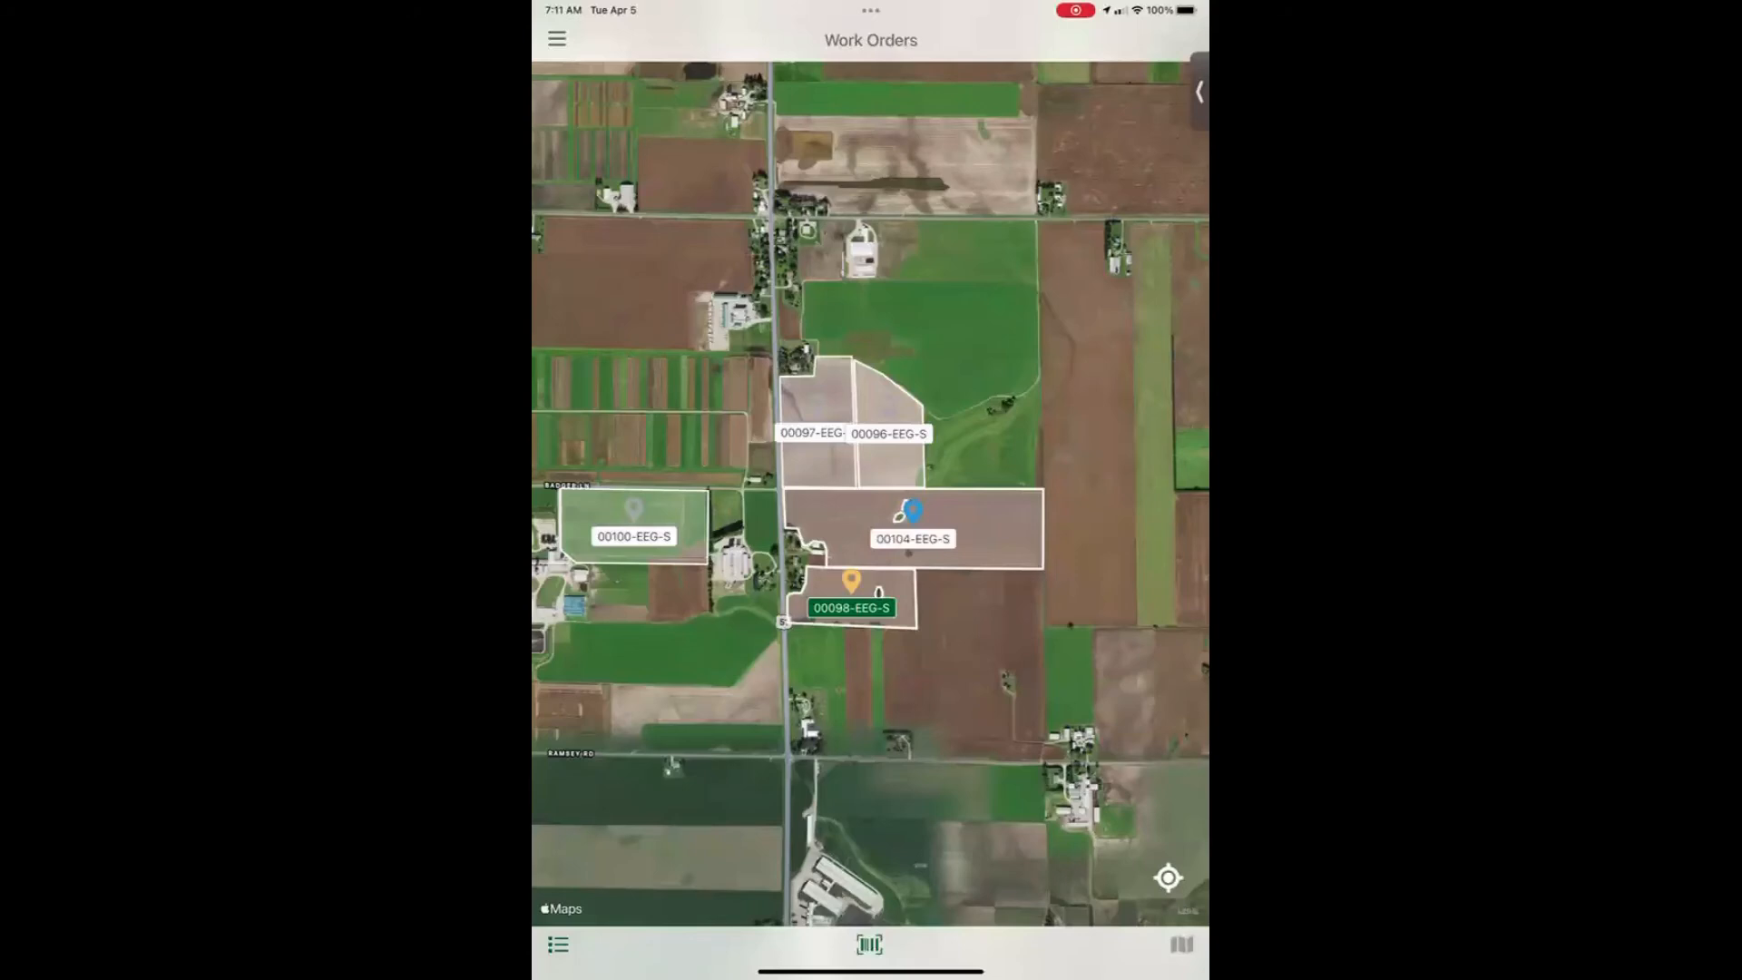
pyautogui.click(557, 38)
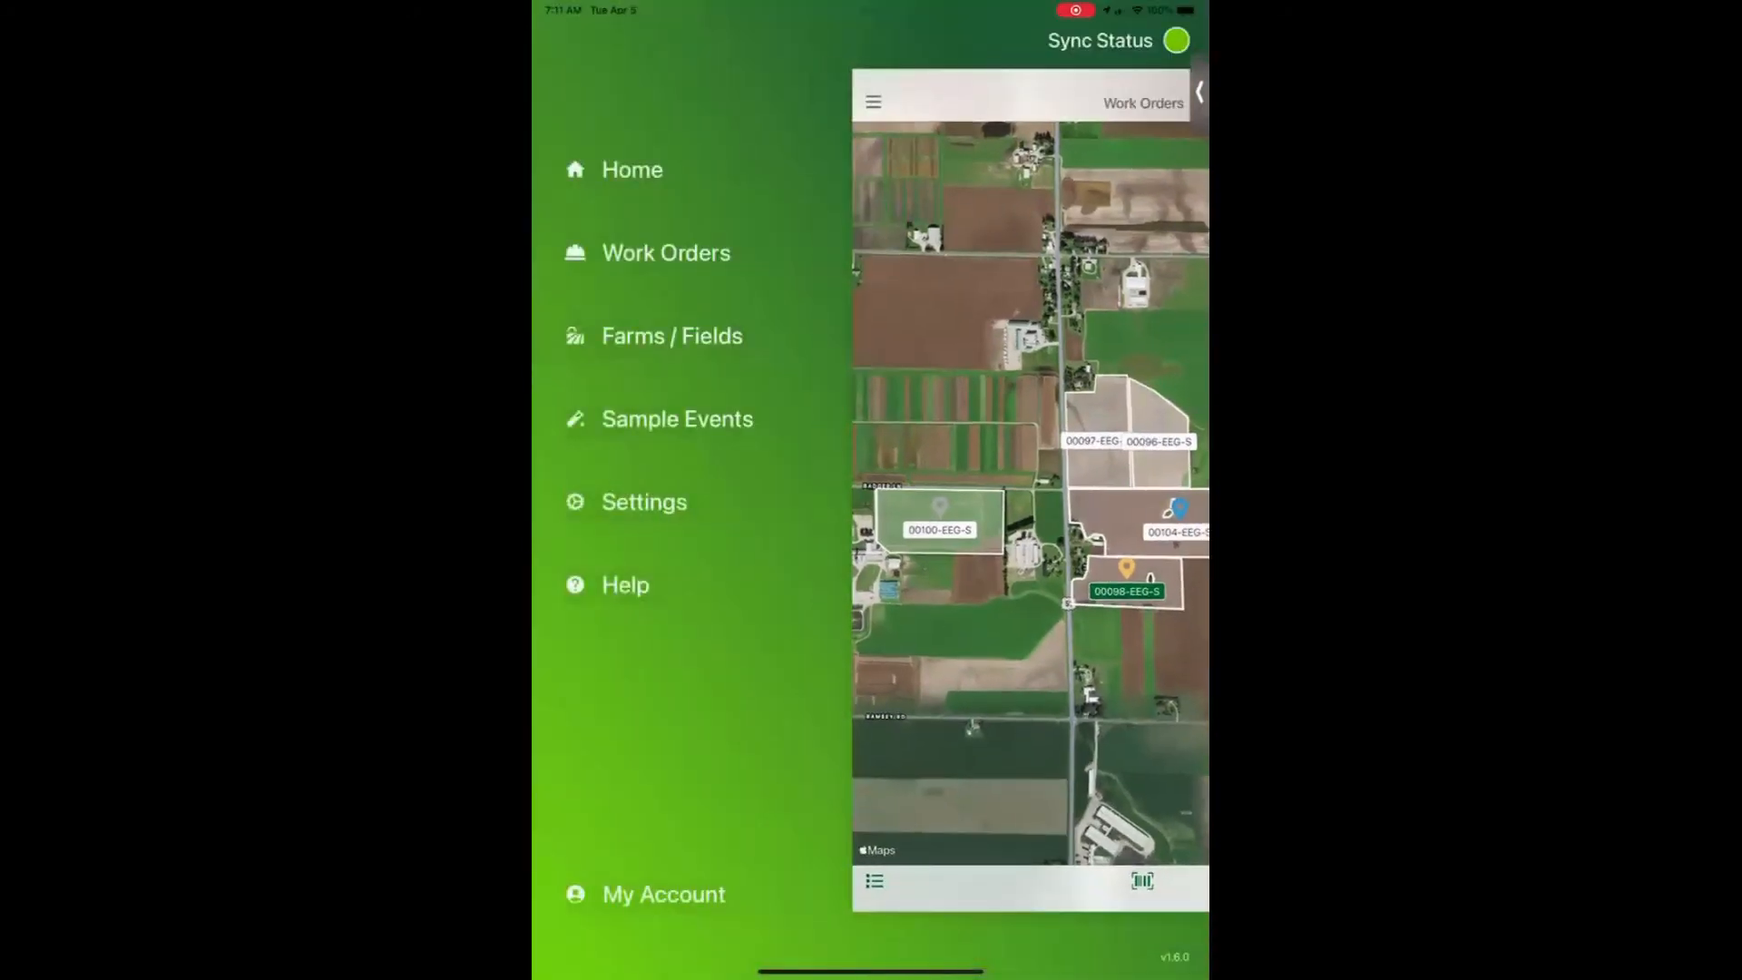